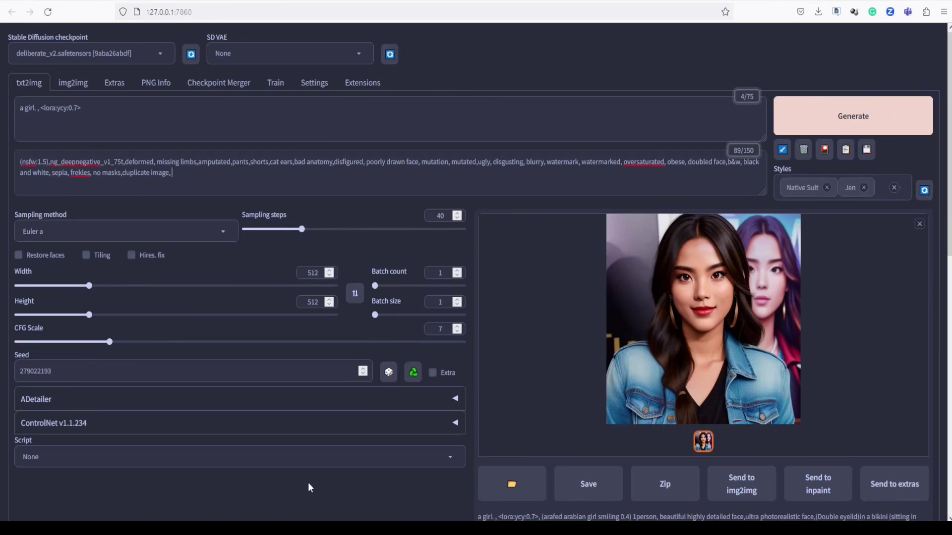
Check which extensions are installed, then return to the txt2img page
scroll(308, 483, "down", 2)
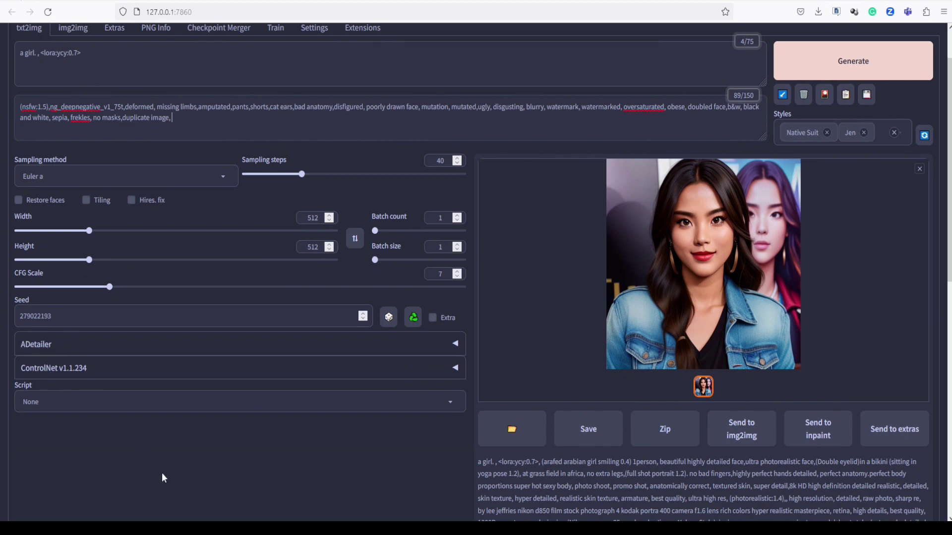
scroll(236, 335, "up", 2)
left_click(363, 84)
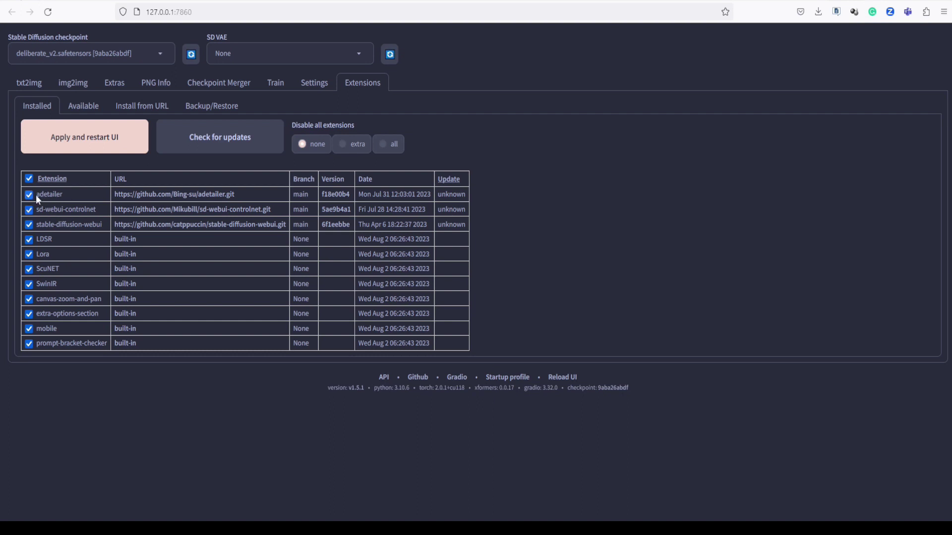
left_click(31, 83)
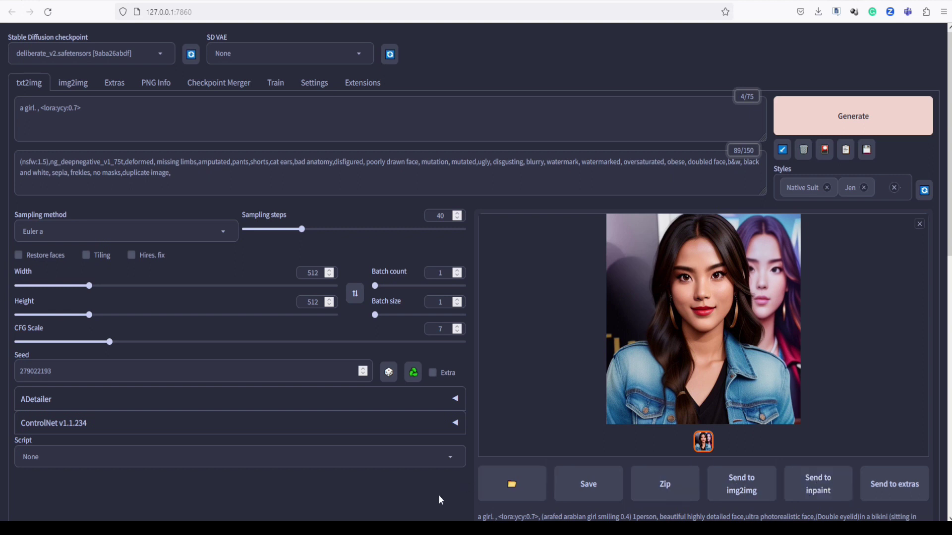
Enable ADetailer and review the 1st unit's detection models, keeping hand_yolov8n.pt
scroll(423, 496, "down", 1)
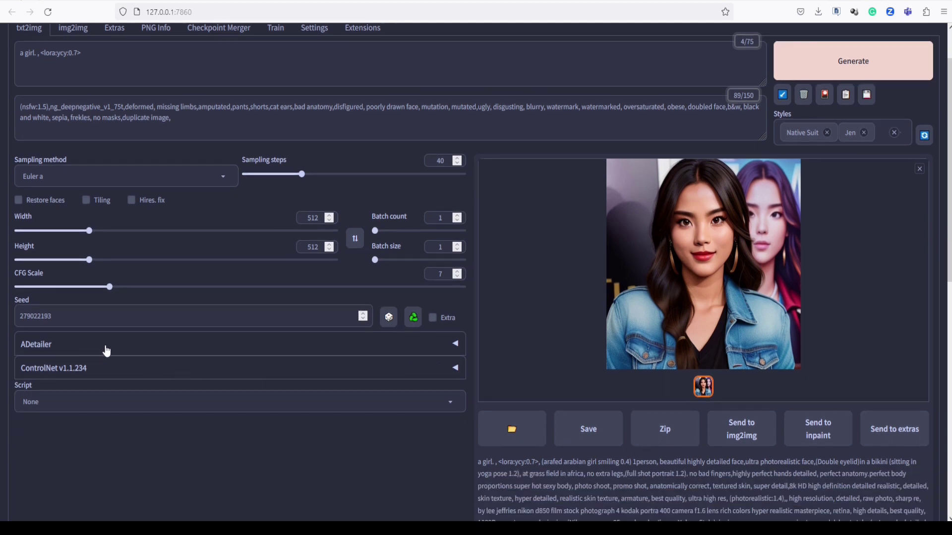
left_click(456, 343)
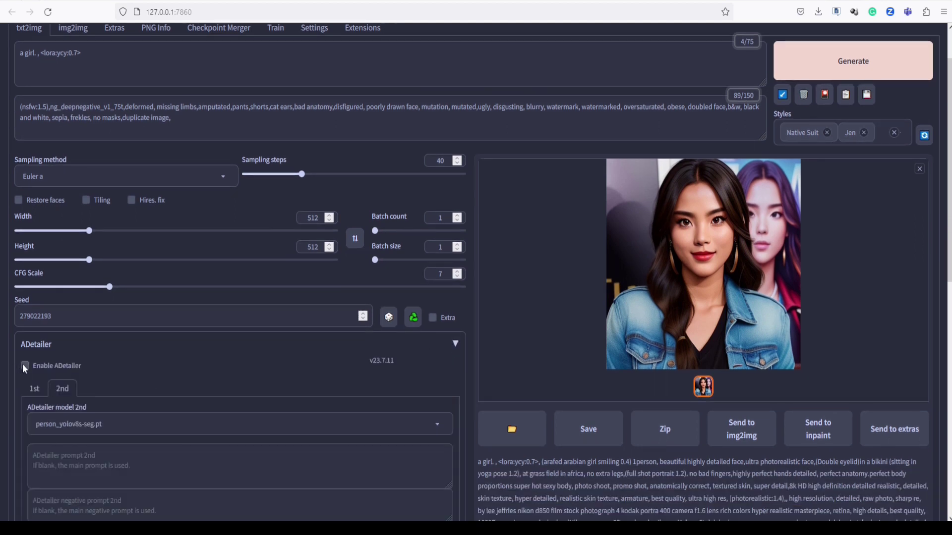
left_click(23, 365)
left_click(34, 388)
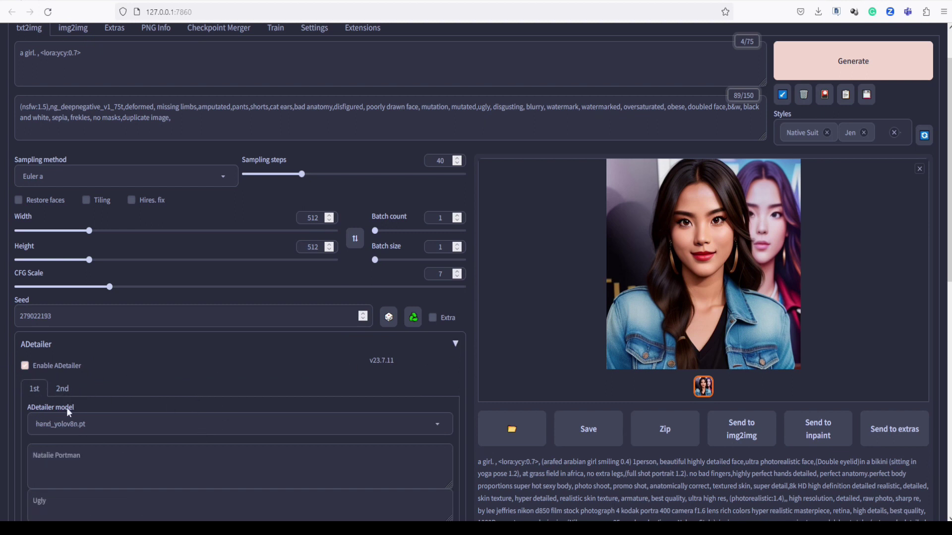
left_click(156, 430)
scroll(169, 427, "down", 5)
scroll(170, 431, "up", 5)
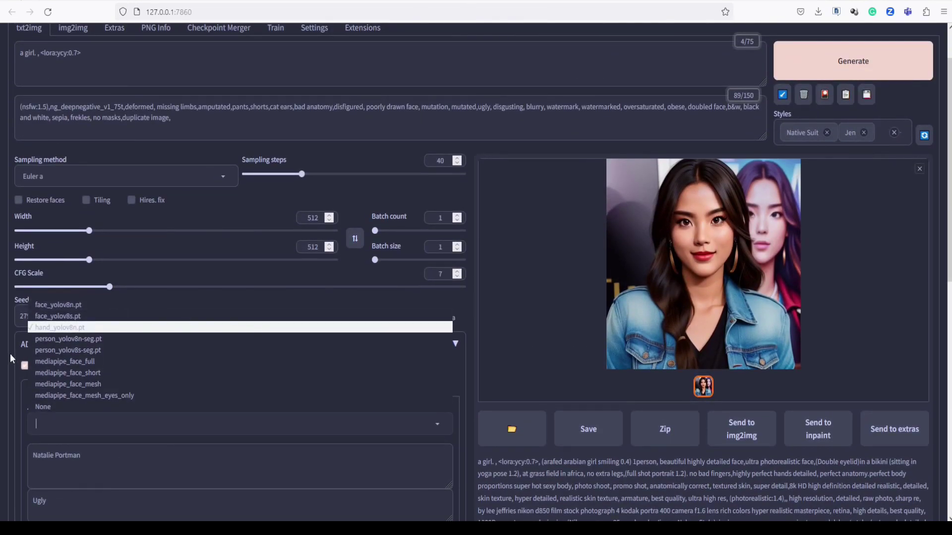
left_click(237, 327)
scroll(240, 332, "up", 2)
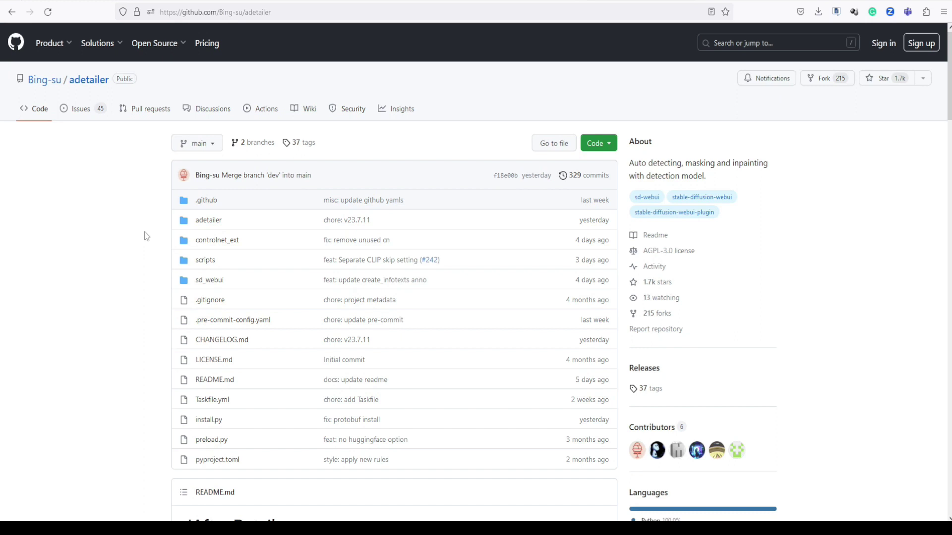
Copy the adetailer repository's HTTPS clone URL from the green Code menu
left_click(606, 145)
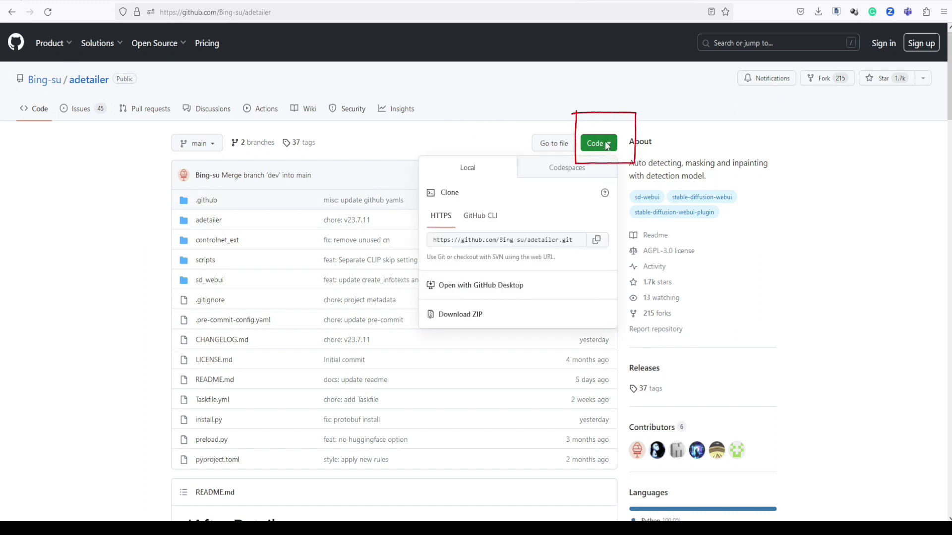
left_click(596, 241)
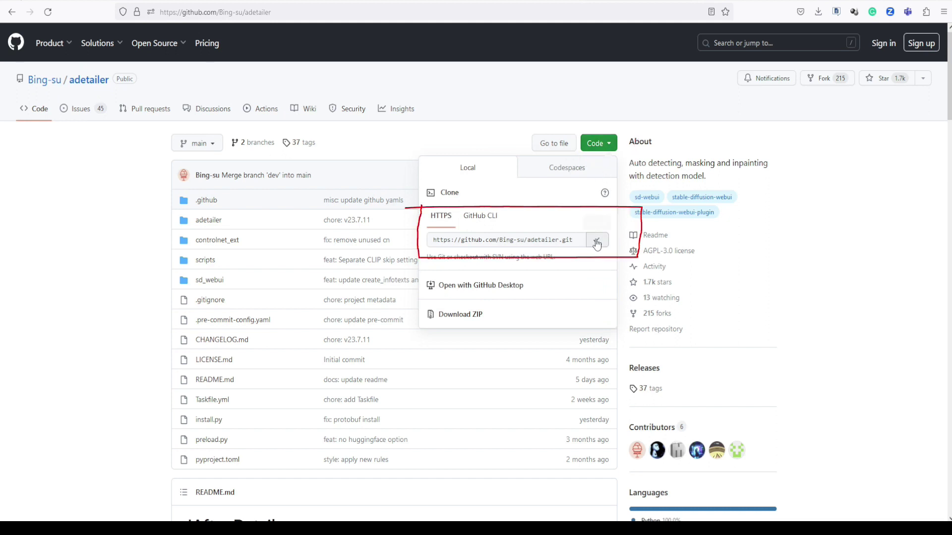
left_click(544, 97)
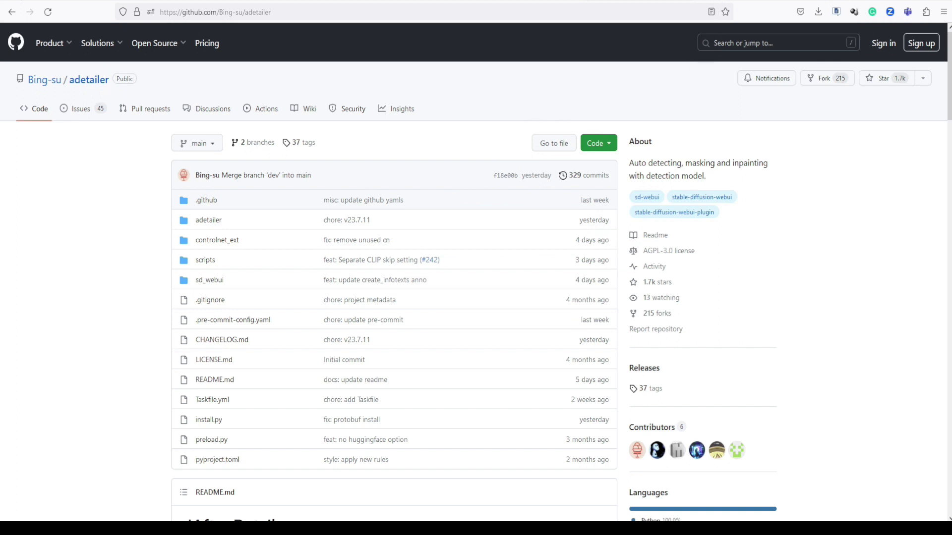
key("ctrl+Tab")
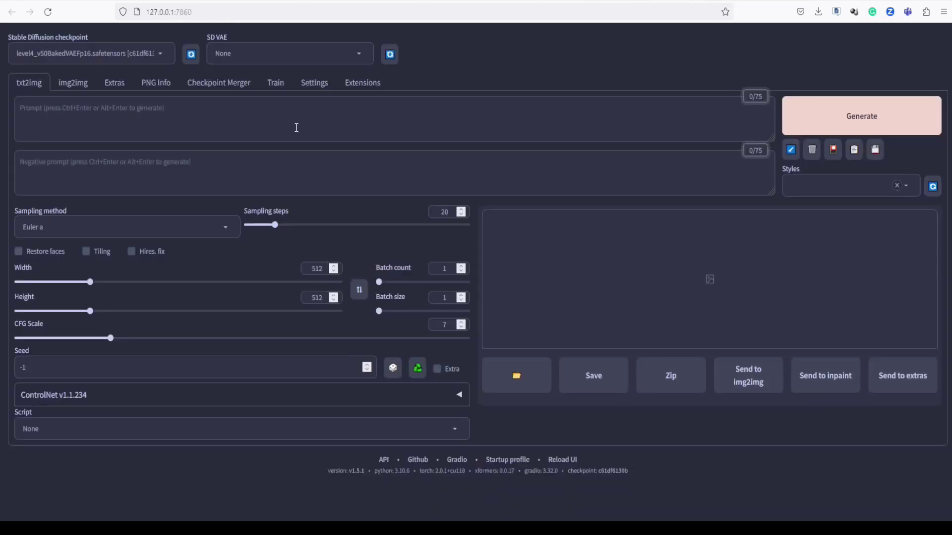
Paste the adetailer GitHub URL into Extensions > Install from URL and install it
left_click(357, 86)
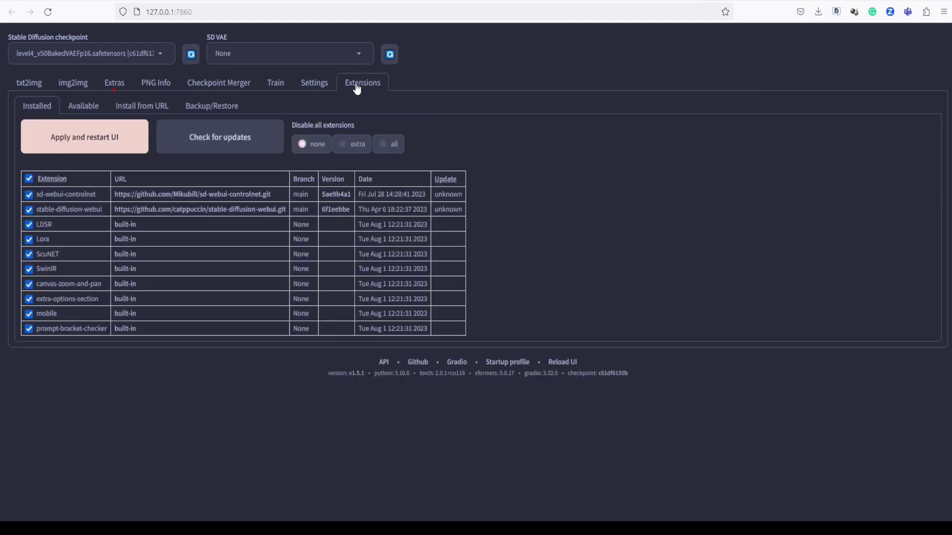
left_click(140, 109)
right_click(119, 144)
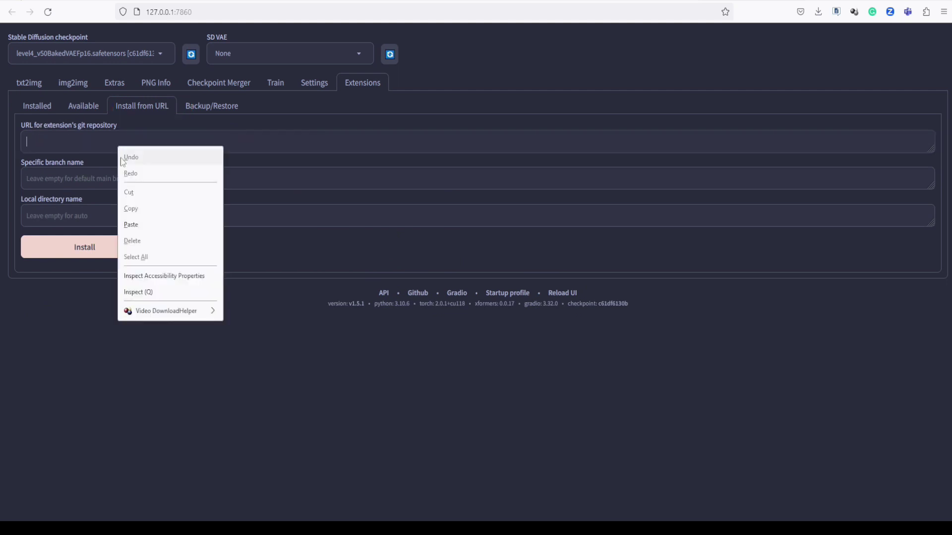
left_click(140, 223)
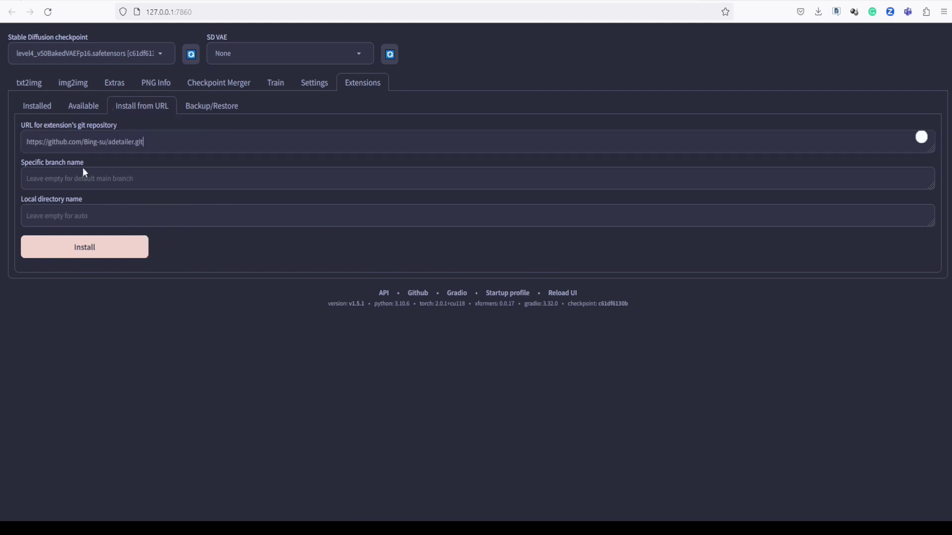
left_click(921, 137)
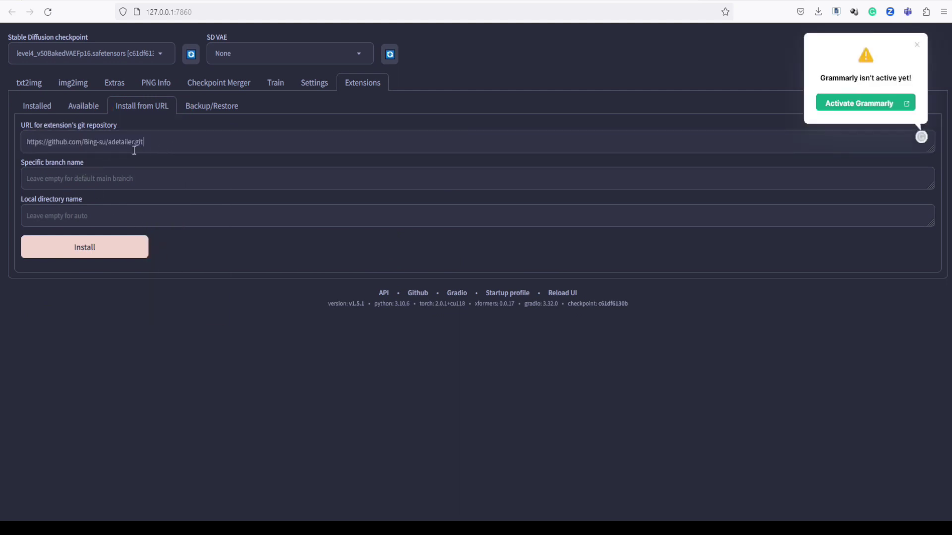
left_click(914, 43)
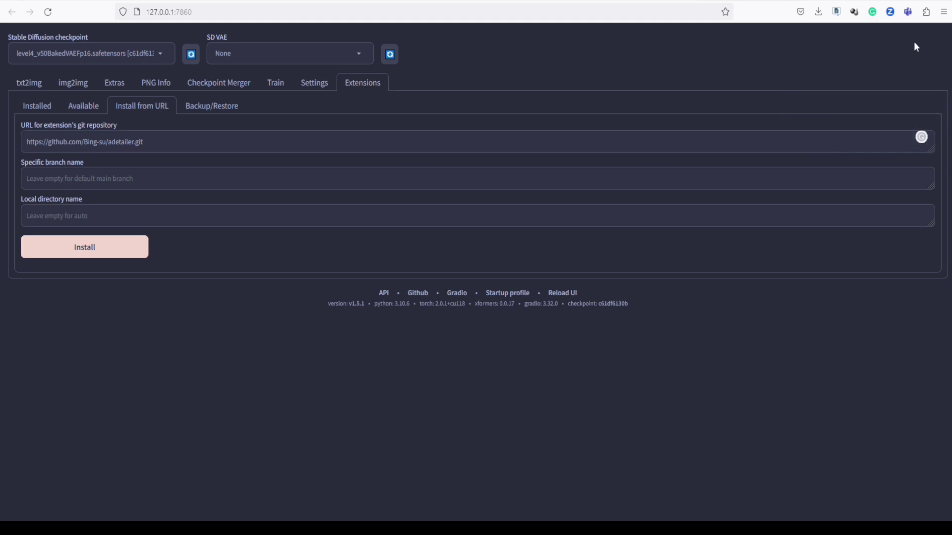
left_click(89, 247)
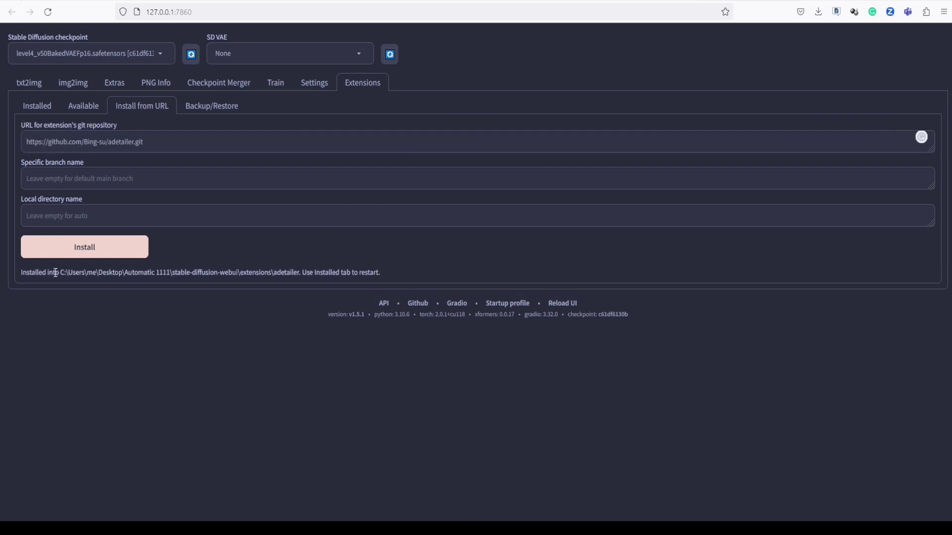
Apply and restart the UI, then check the new ADetailer v23.7.11 section on txt2img
left_click(42, 112)
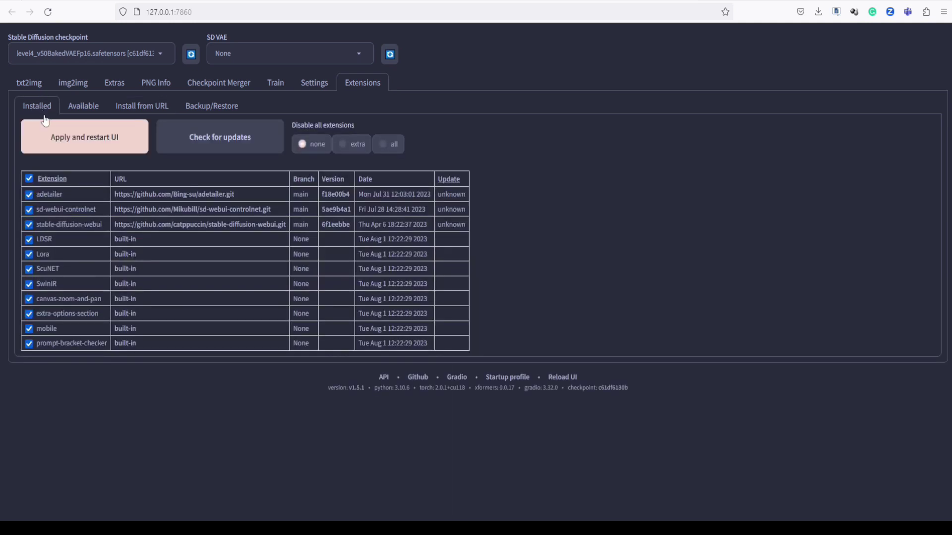
left_click(69, 141)
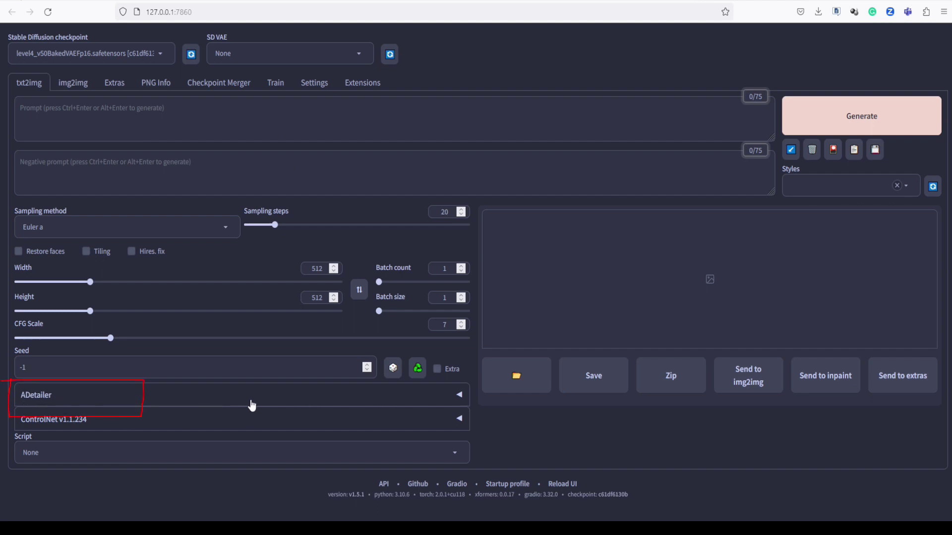
left_click(458, 397)
scroll(323, 403, "down", 6)
scroll(323, 403, "up", 2)
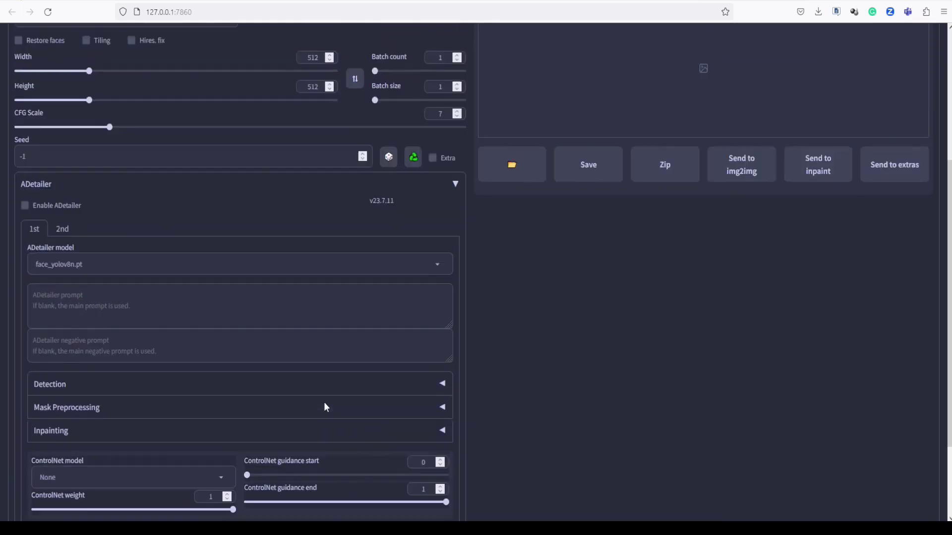
scroll(323, 403, "up", 4)
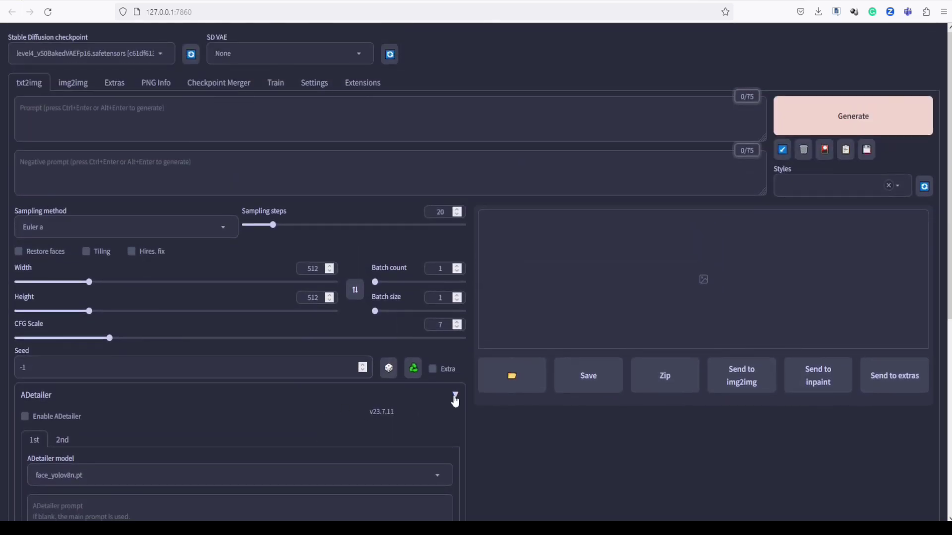
left_click(455, 396)
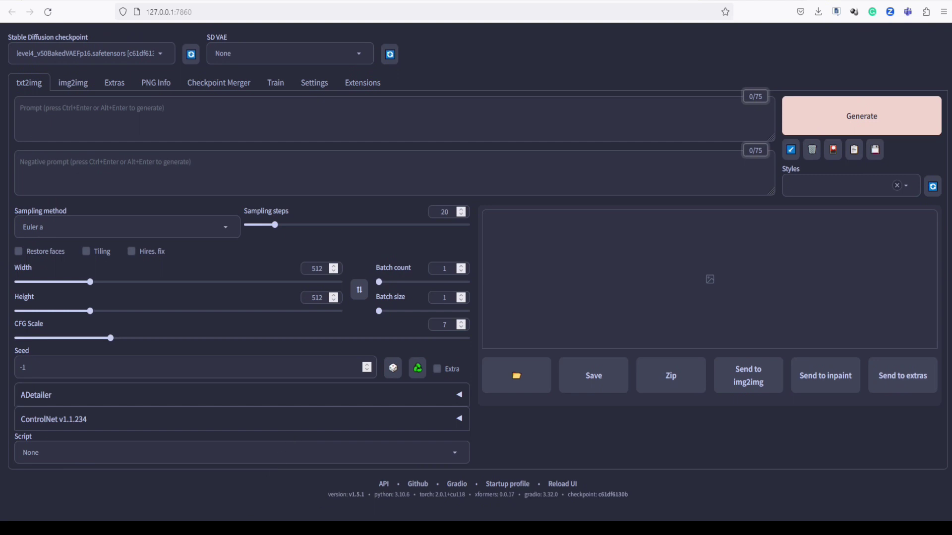
key("alt+Tab")
left_click(374, 229)
right_click(380, 233)
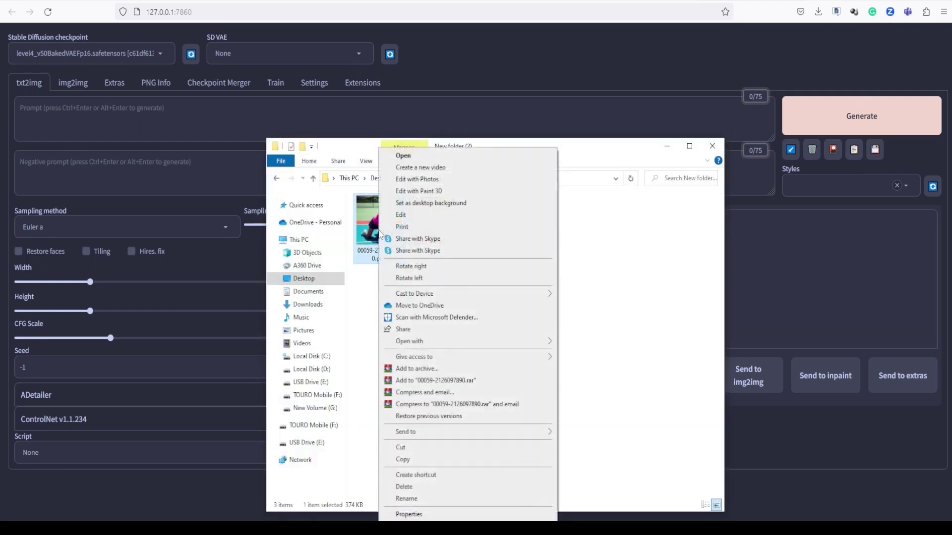
mouse_move(460, 340)
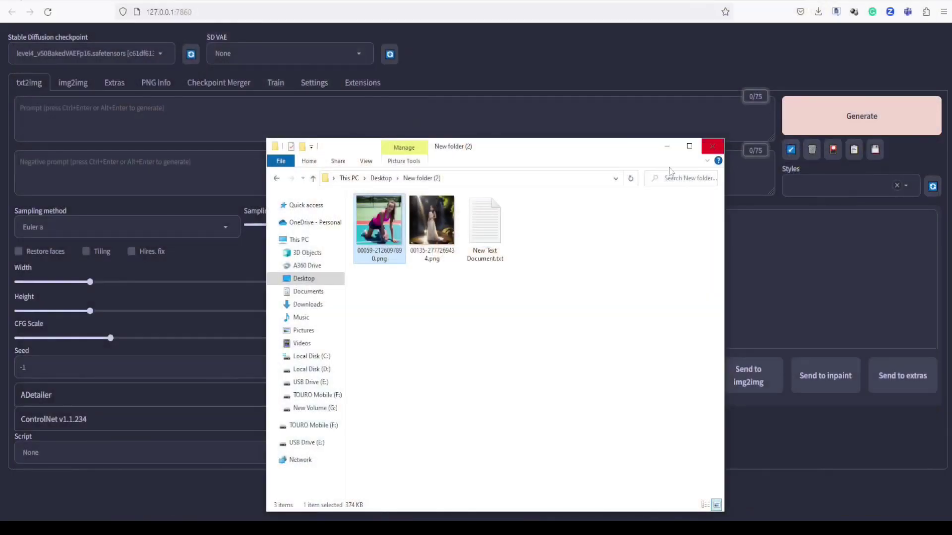
left_click(665, 146)
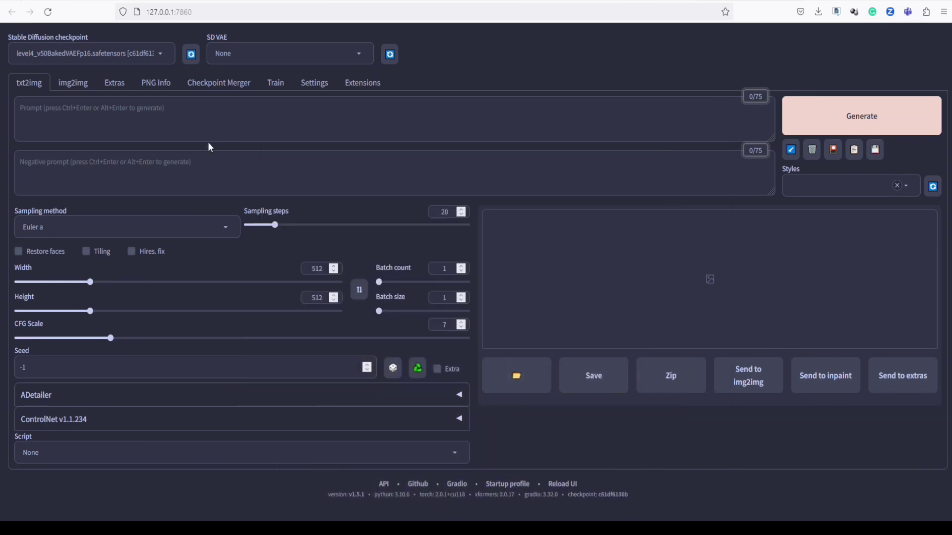
Load the original waterfall image into PNG Info from the image folder
left_click(153, 90)
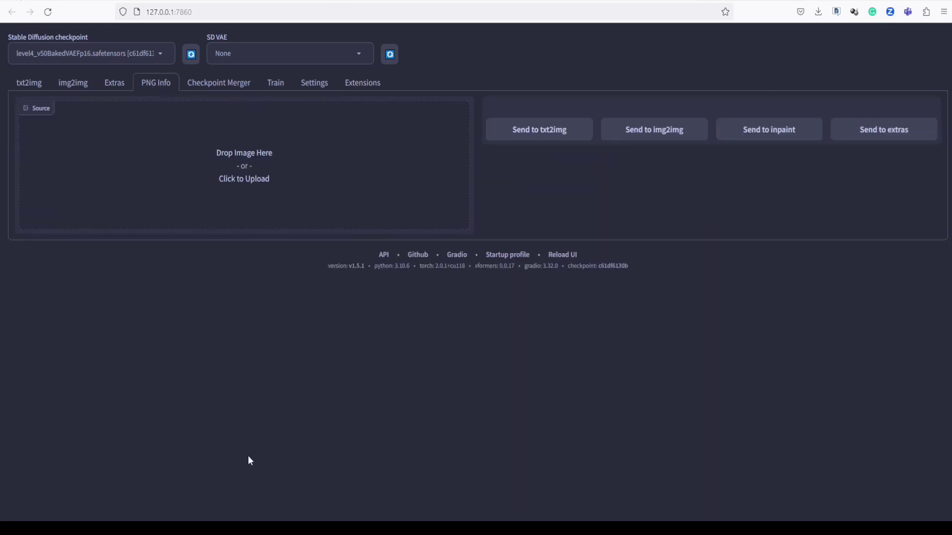
key("alt+Tab")
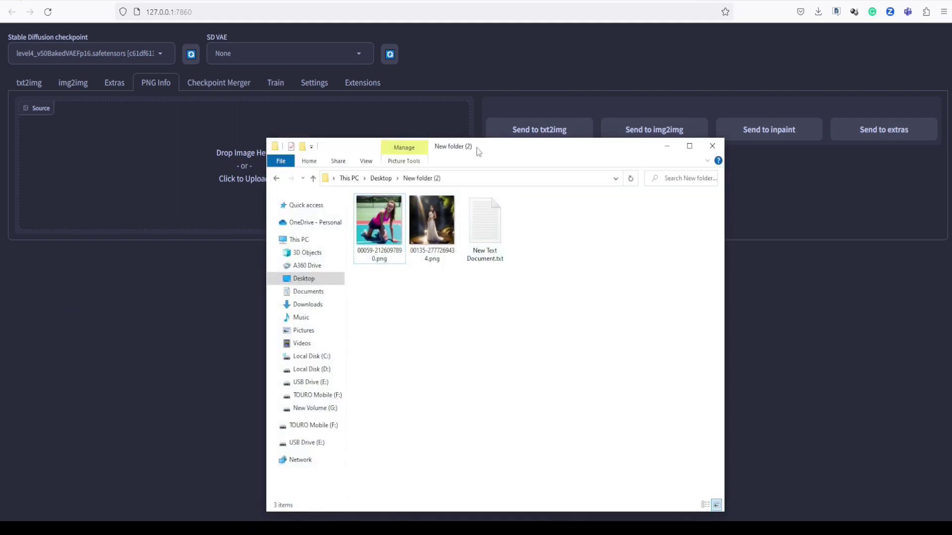
left_click_drag(478, 152, 618, 168)
left_click_drag(575, 235, 333, 199)
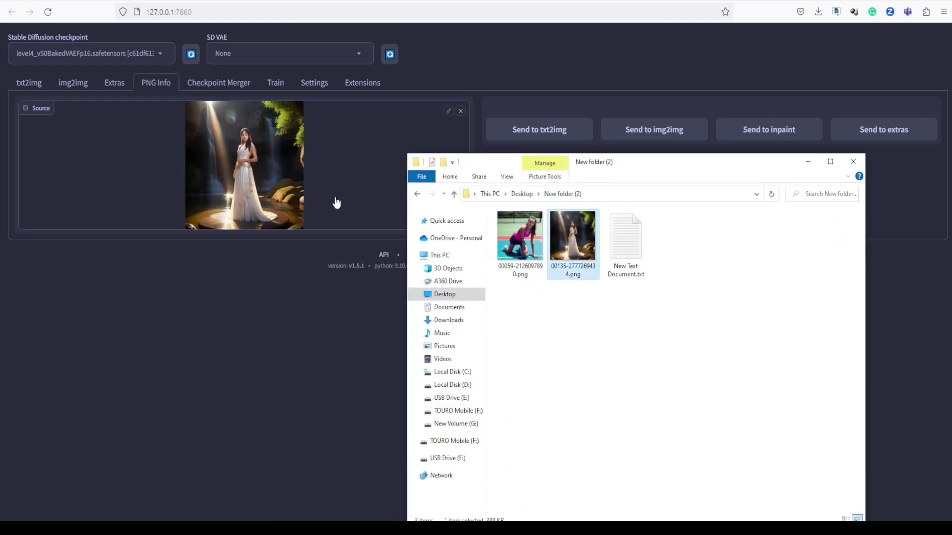
left_click(808, 162)
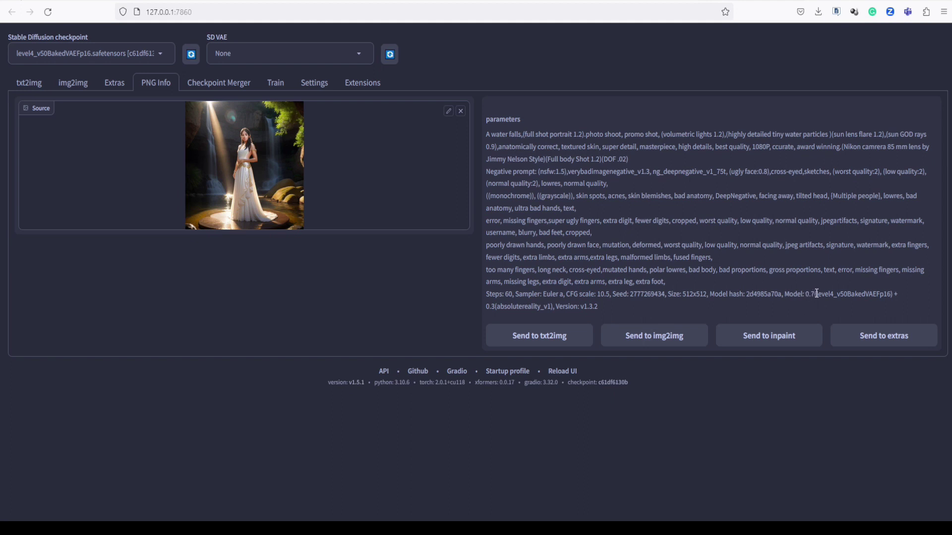
Check the model names in the parameters and keep the level4_v50BakedVAEFp16 checkpoint loaded
left_click_drag(815, 294, 870, 294)
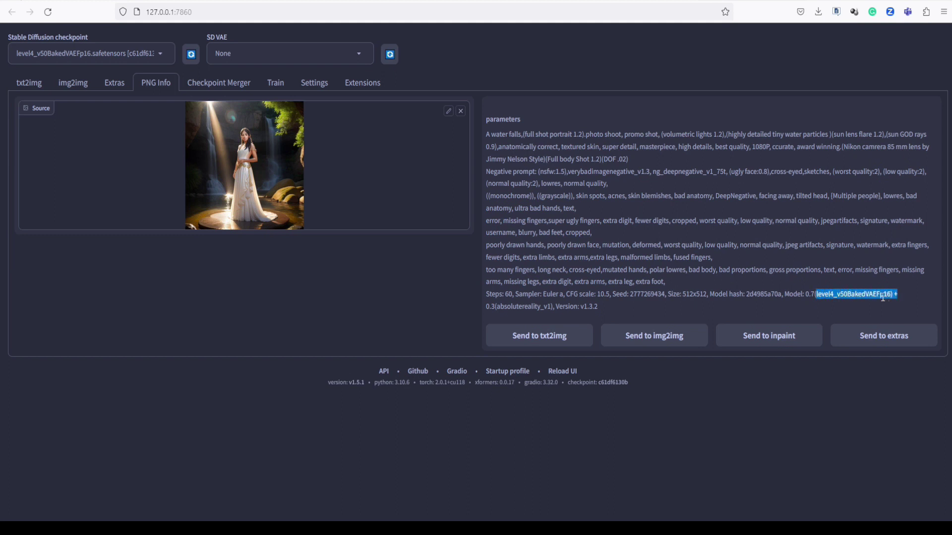
left_click_drag(493, 310, 615, 308)
left_click(616, 307)
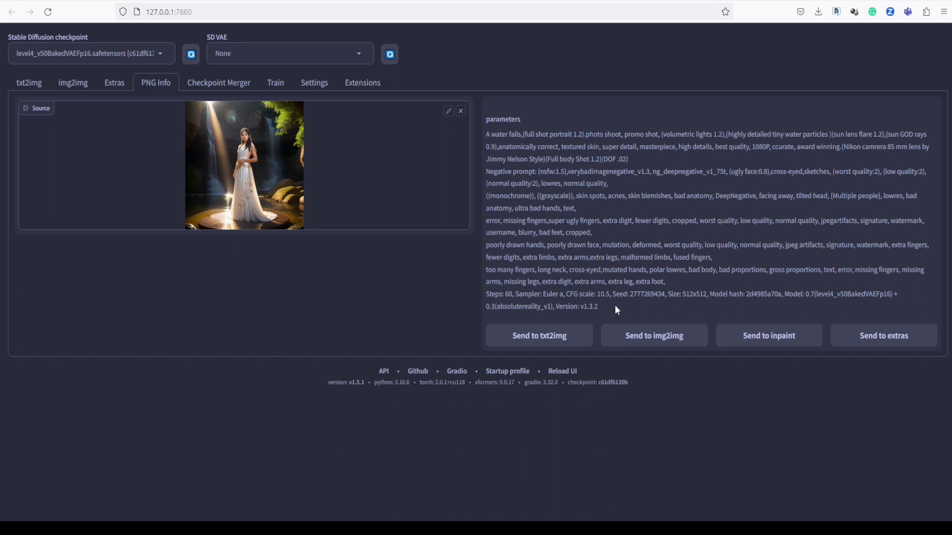
left_click(158, 54)
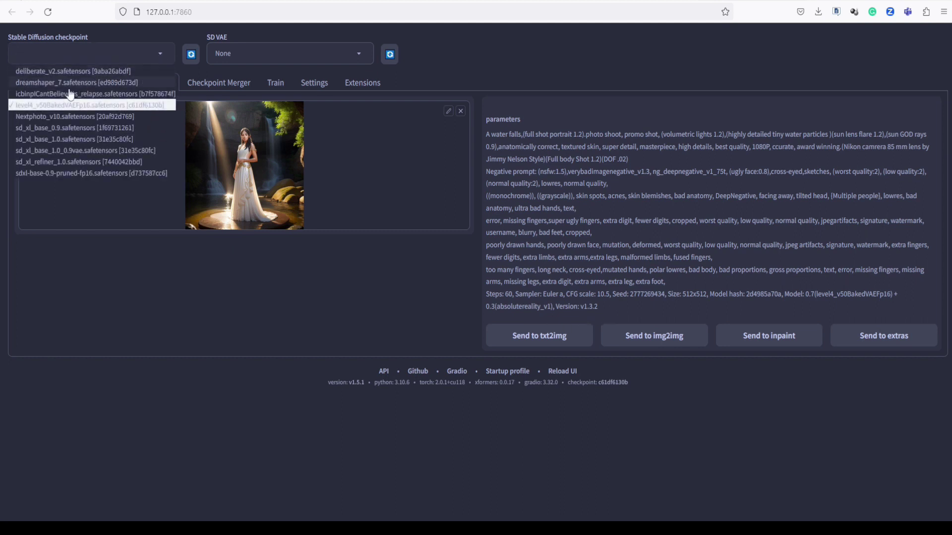
left_click(467, 56)
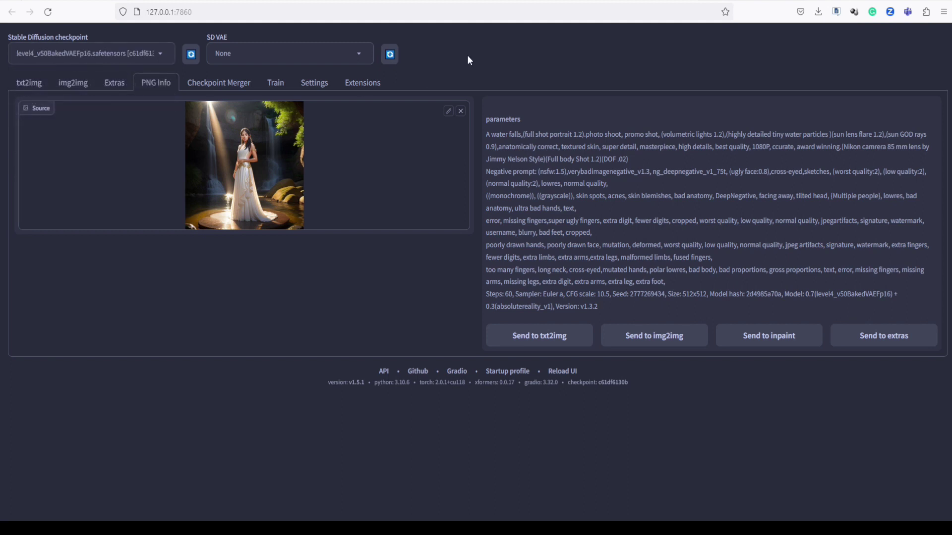
Send the waterfall parameters to txt2img, keep SD VAE at None, and expand ADetailer
left_click(528, 338)
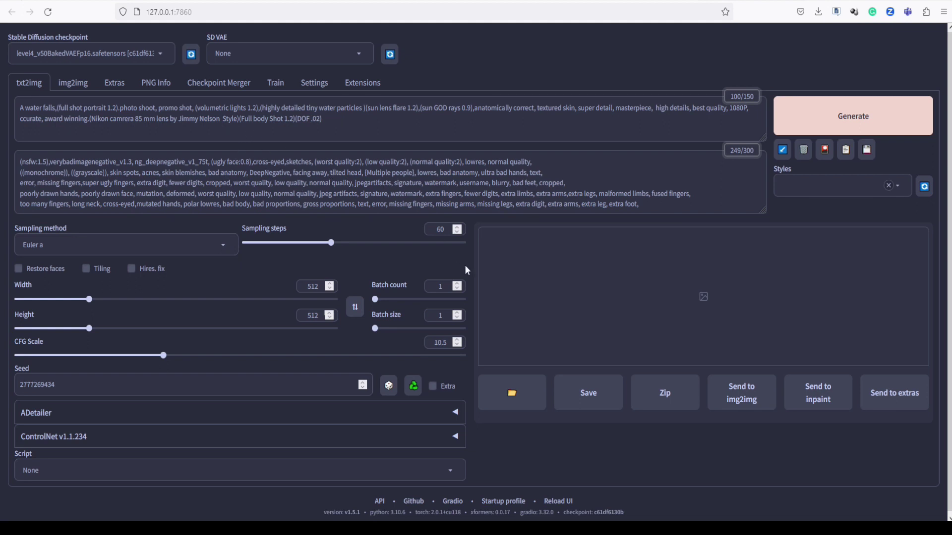
left_click(358, 55)
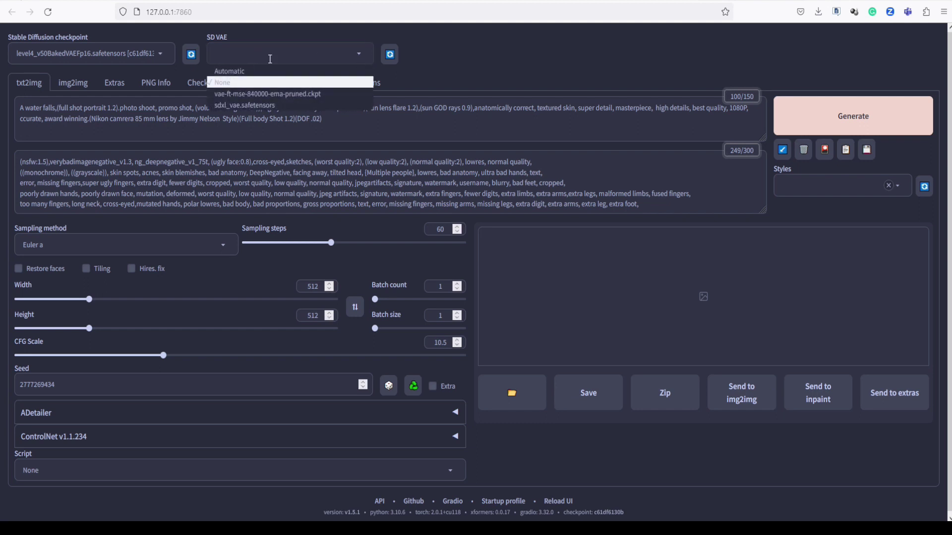
left_click(422, 65)
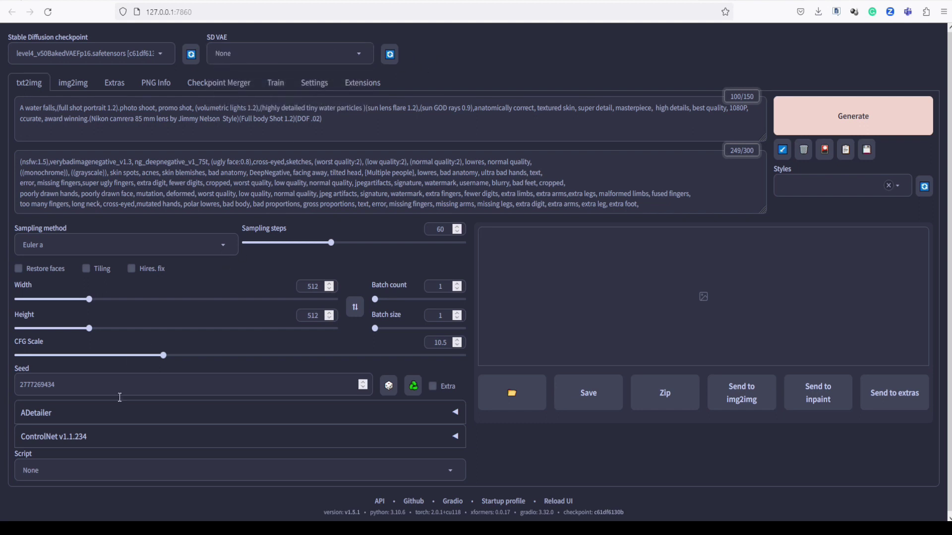
left_click(455, 415)
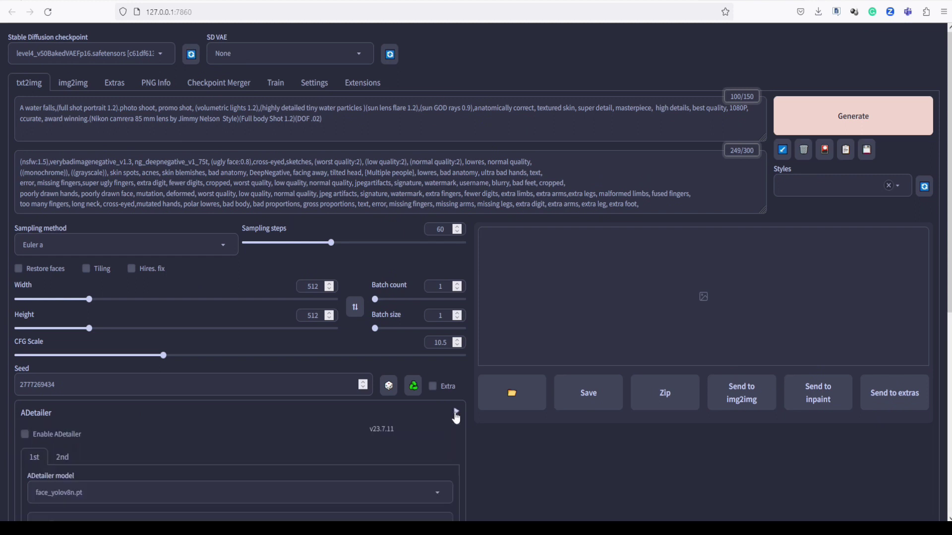
scroll(177, 412, "down", 3)
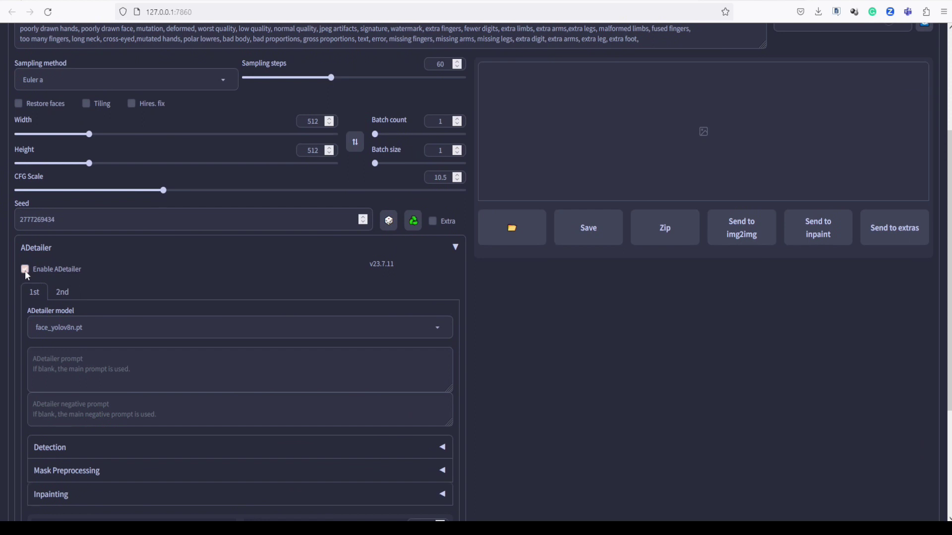
left_click(58, 330)
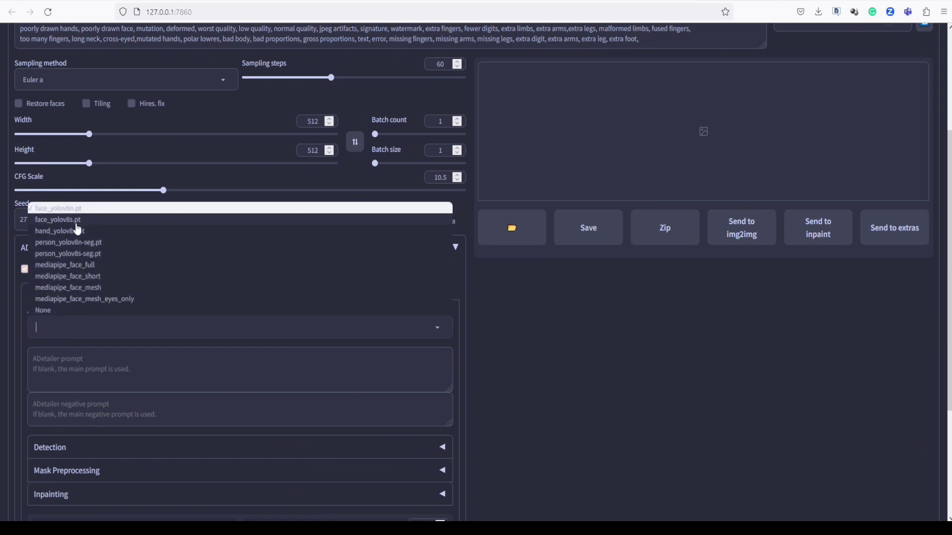
left_click(92, 212)
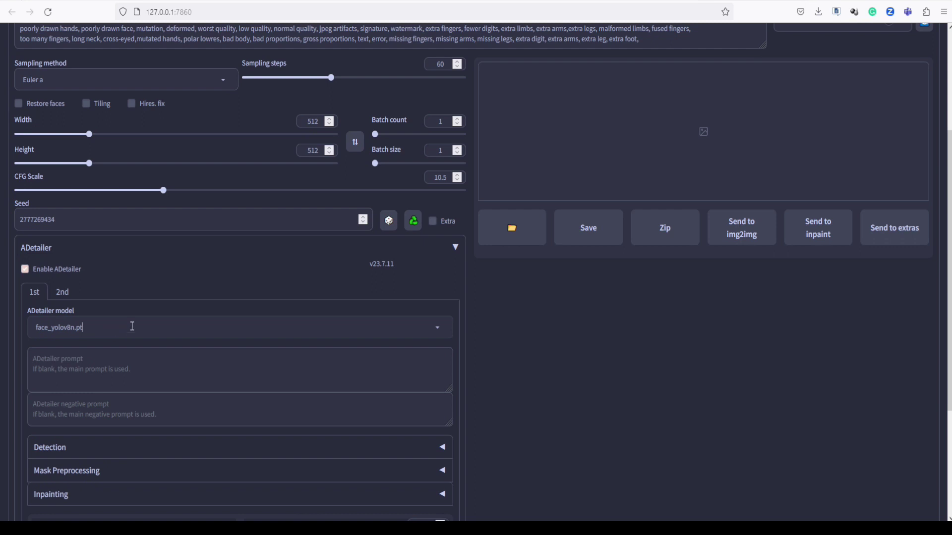
scroll(180, 341, "up", 3)
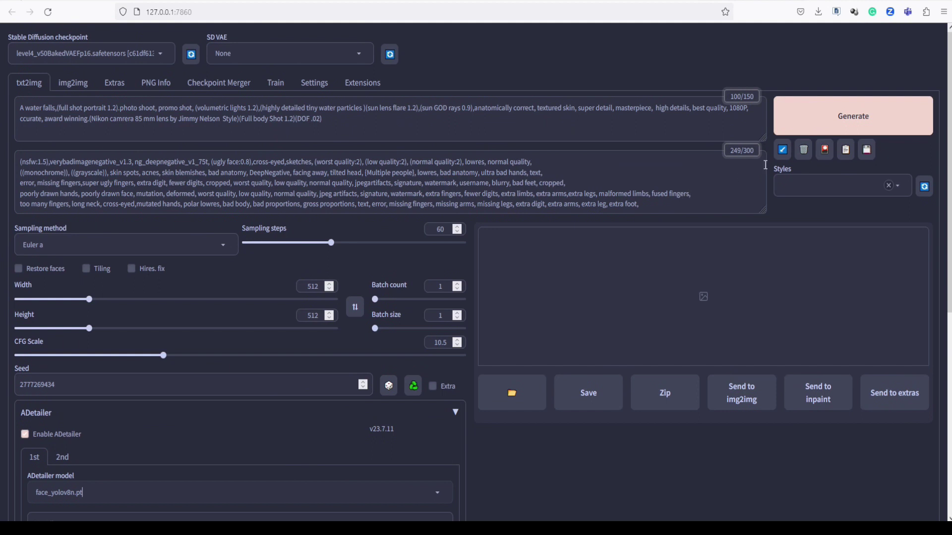
left_click(842, 126)
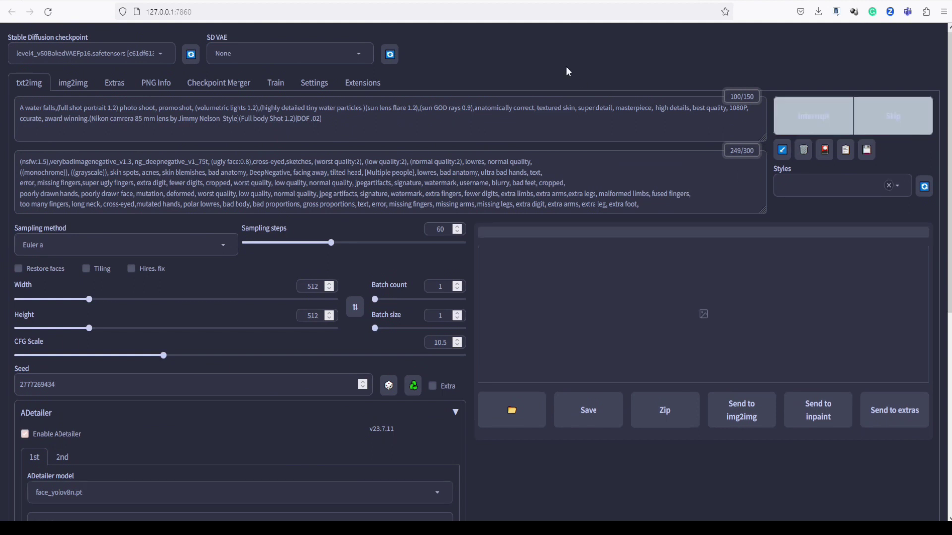
scroll(320, 367, "down", 2)
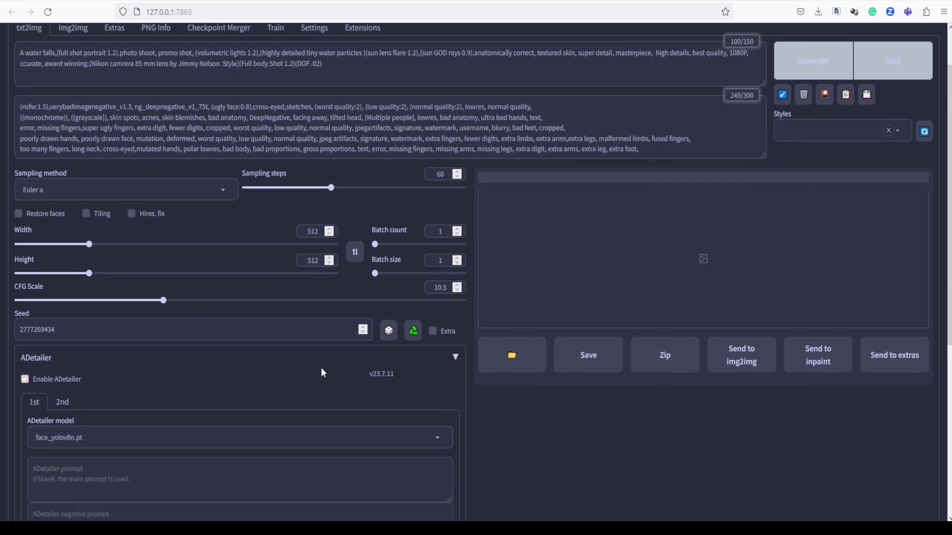
scroll(321, 373, "up", 2)
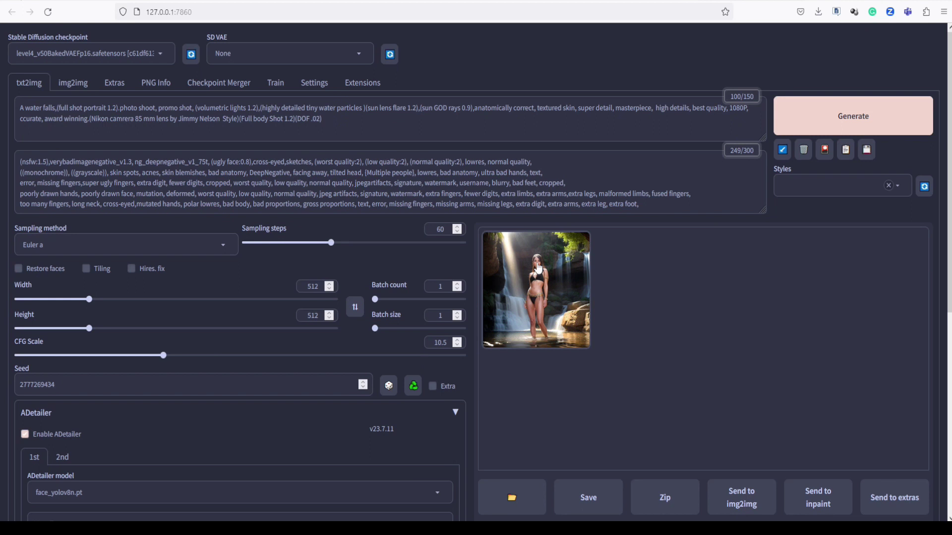
left_click(538, 268)
View the new portrait full-screen, then bring the New folder (2) window back up
left_click(722, 312)
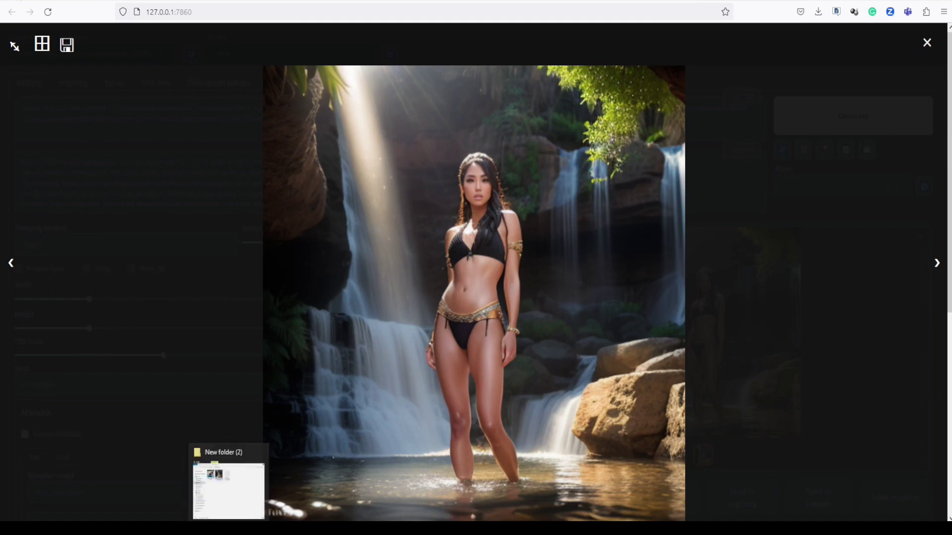
left_click(242, 493)
right_click(575, 256)
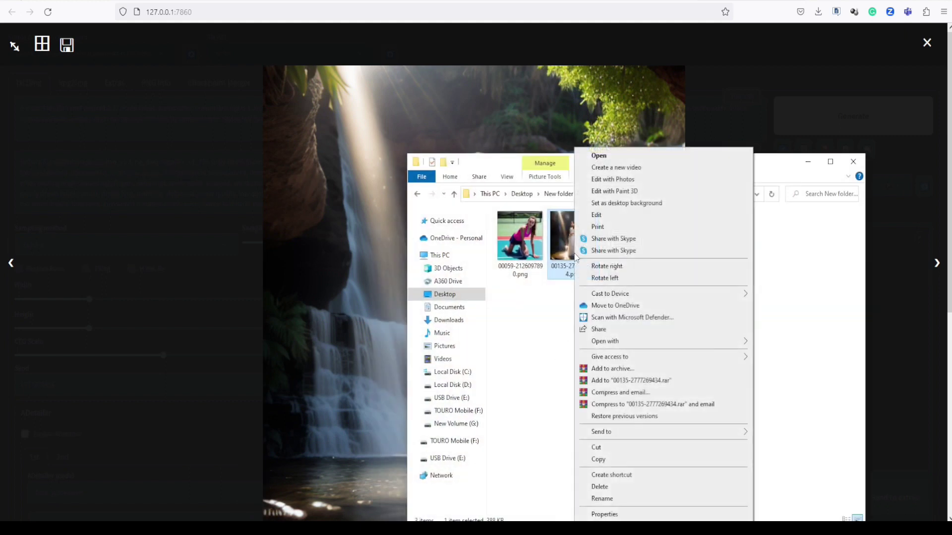
mouse_move(631, 342)
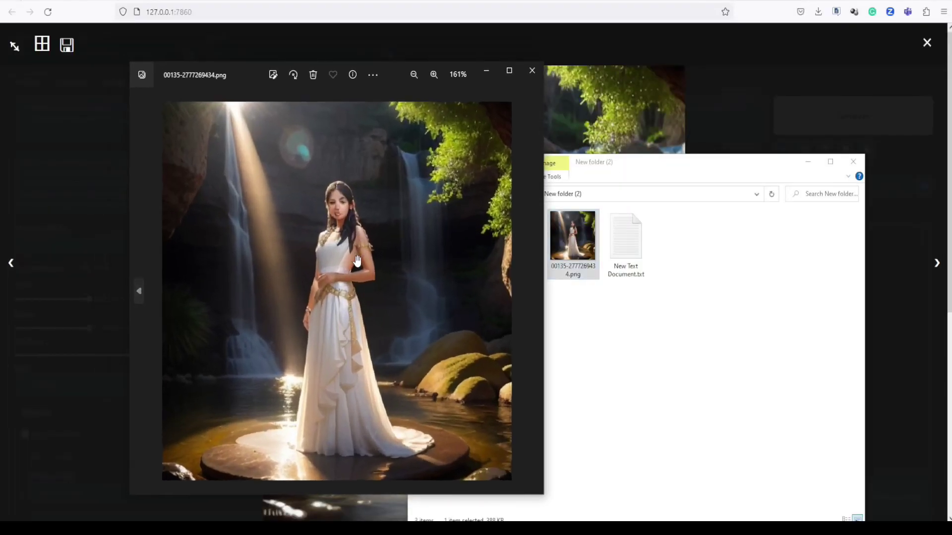
left_click(809, 166)
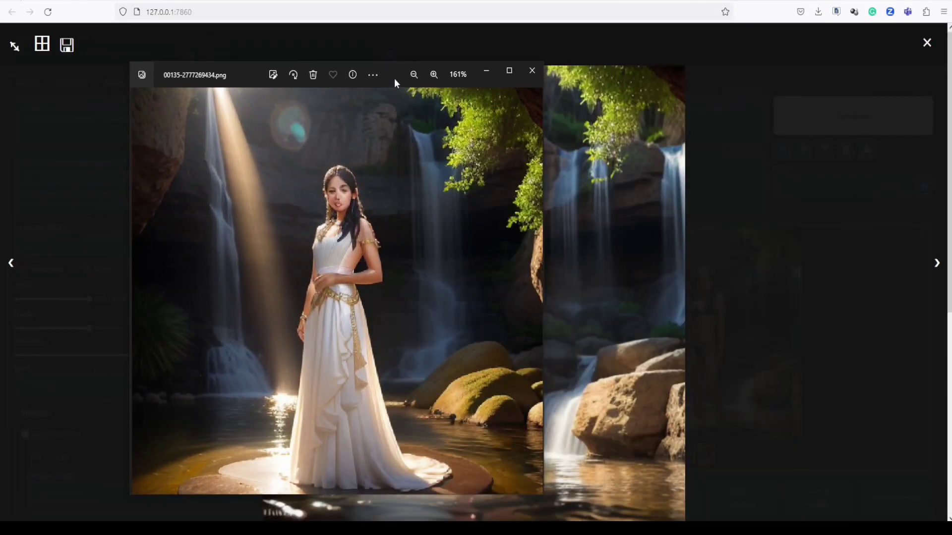
left_click_drag(394, 79, 268, 85)
scroll(226, 189, "up", 3)
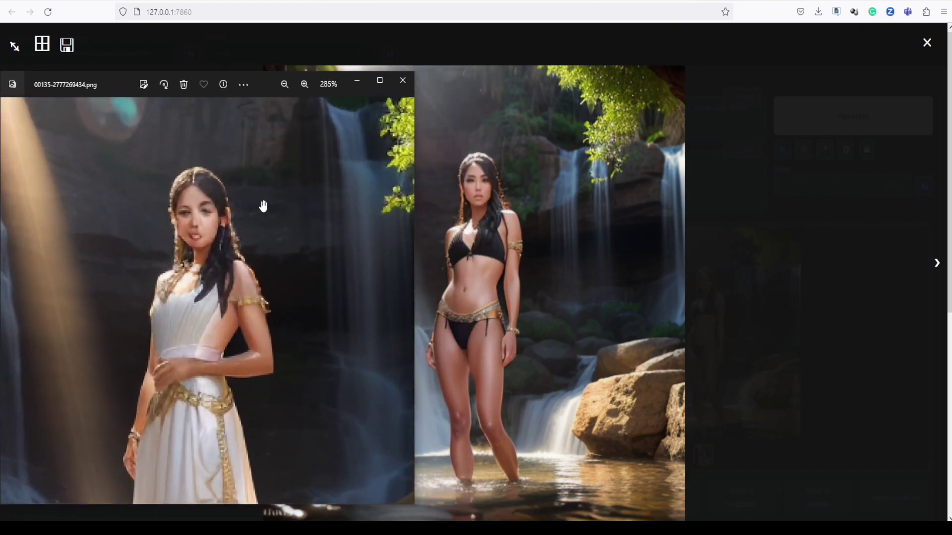
left_click(356, 81)
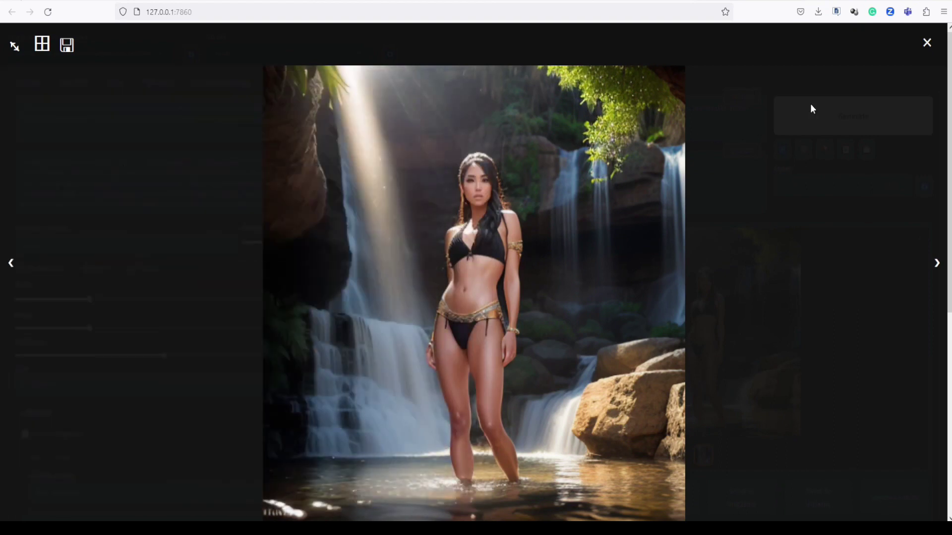
left_click(925, 44)
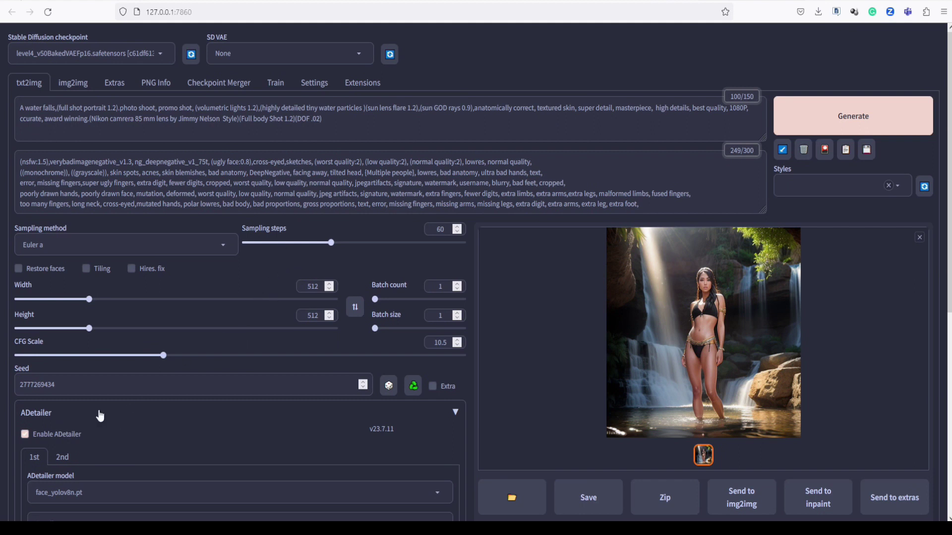
scroll(38, 417, "down", 1)
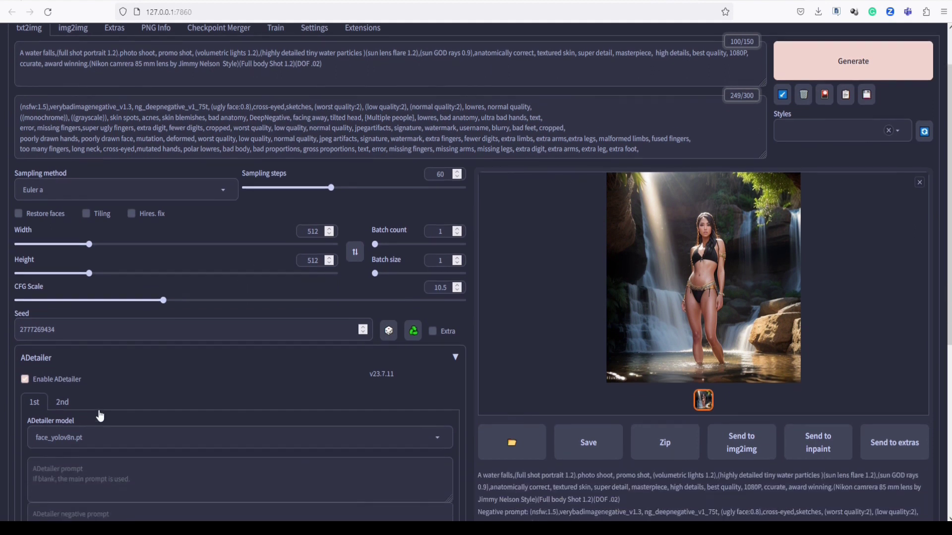
left_click(25, 380)
left_click(449, 359)
scroll(205, 396, "up", 1)
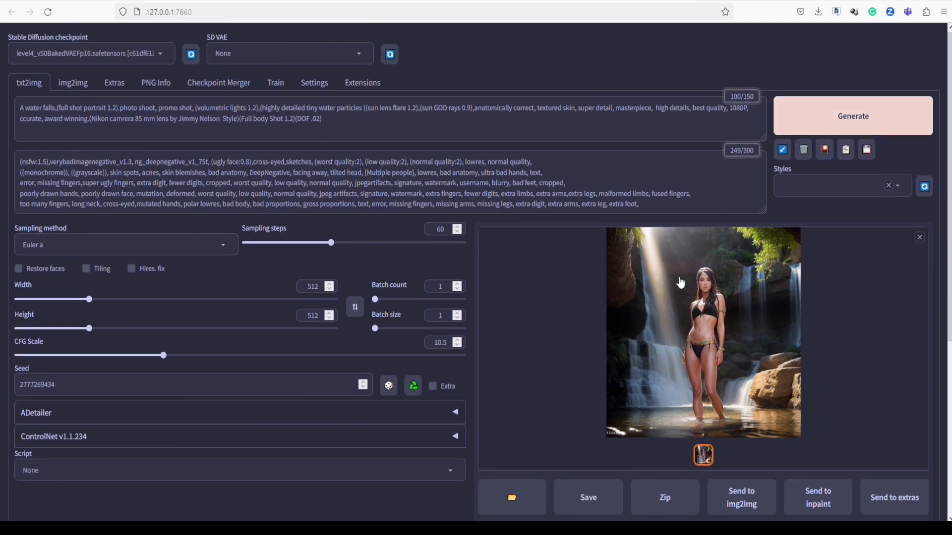
left_click(831, 124)
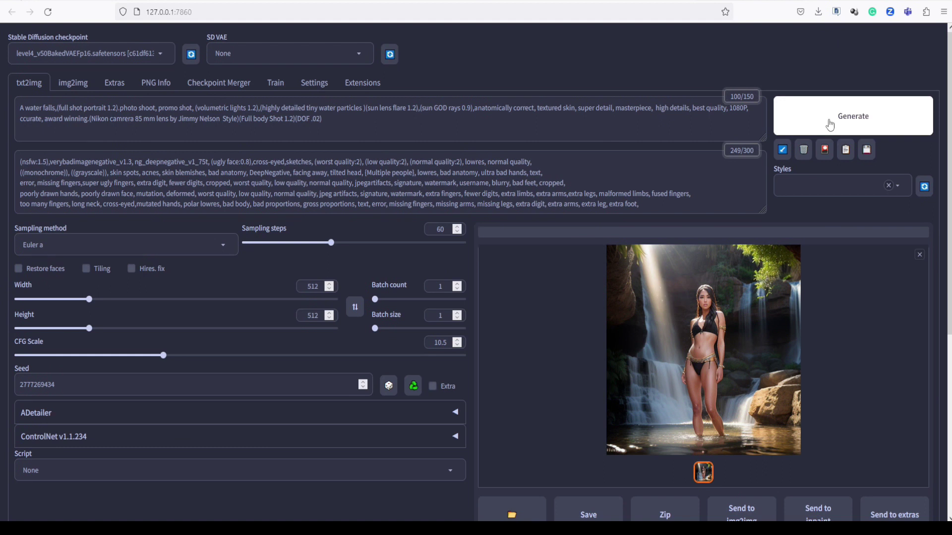
left_click(831, 124)
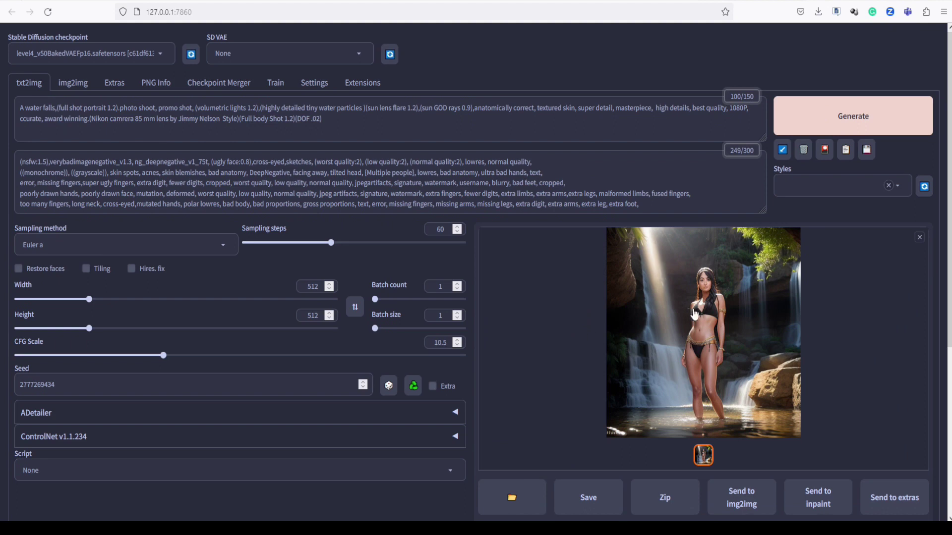
left_click(694, 313)
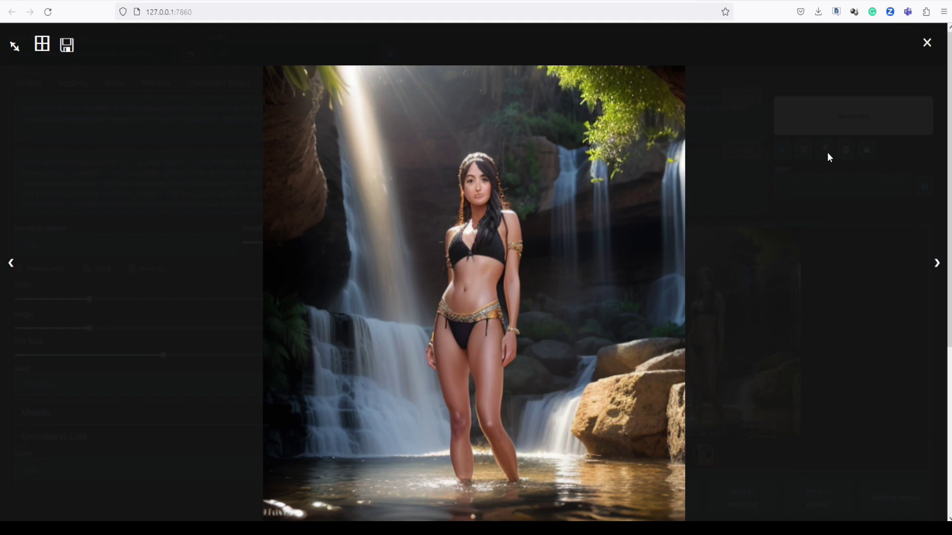
left_click(927, 45)
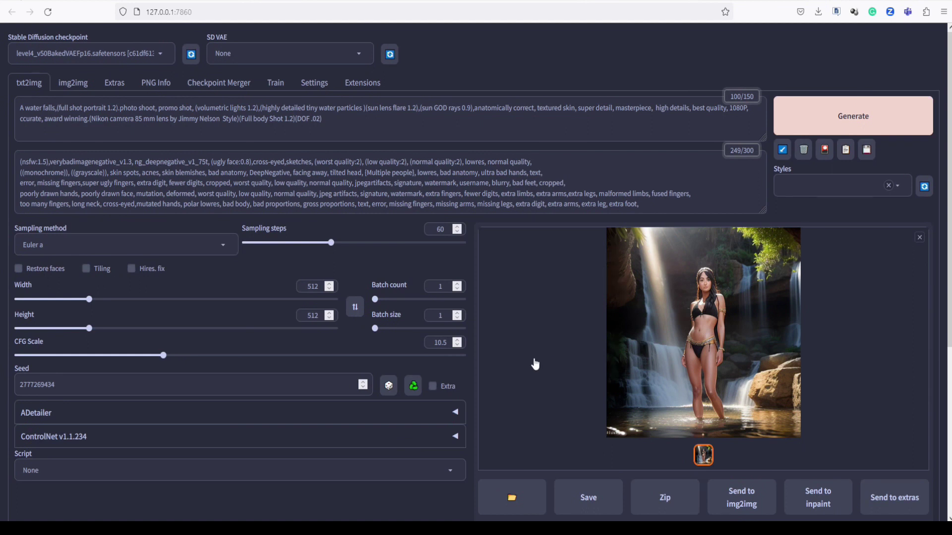
left_click(515, 496)
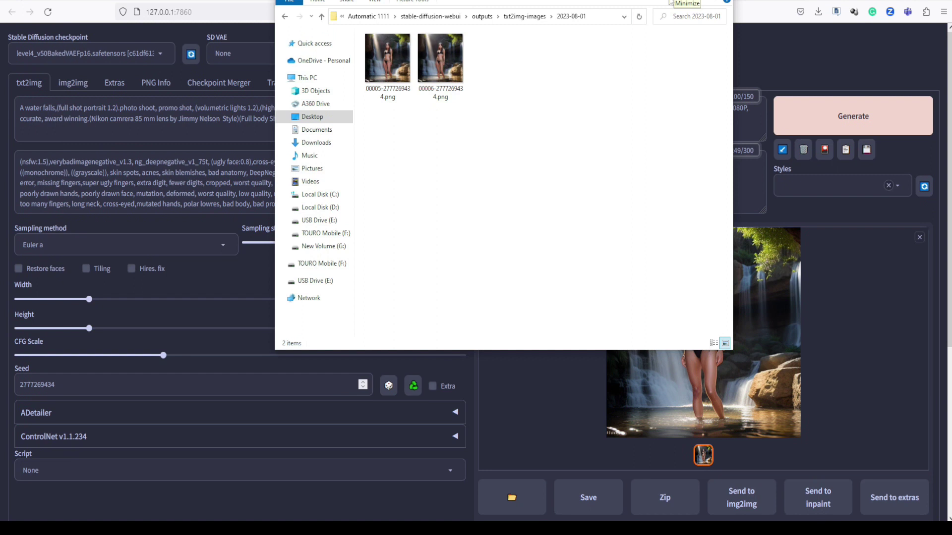
Open 00005-2777269434.png in Photos from the folder's context menu
left_click(372, 80)
right_click(373, 80)
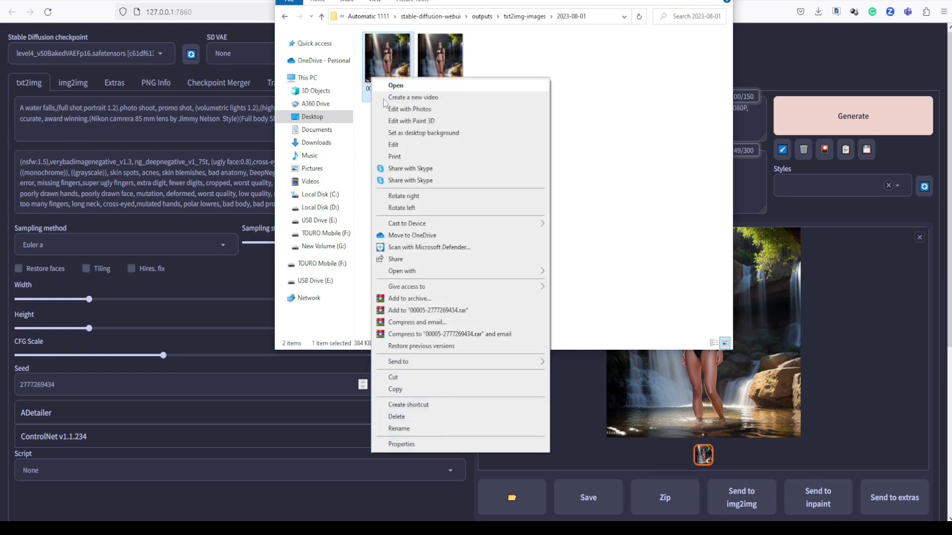
mouse_move(520, 271)
left_click(574, 319)
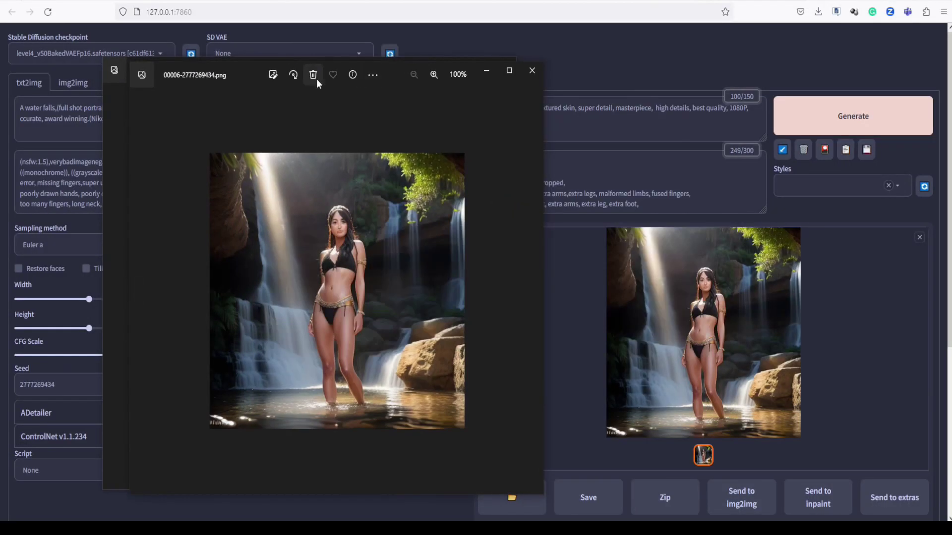
Zoom into the 00006 image to compare, then close both the 00006 and 00005 viewers
left_click_drag(246, 73, 516, 58)
scroll(595, 230, "up", 5)
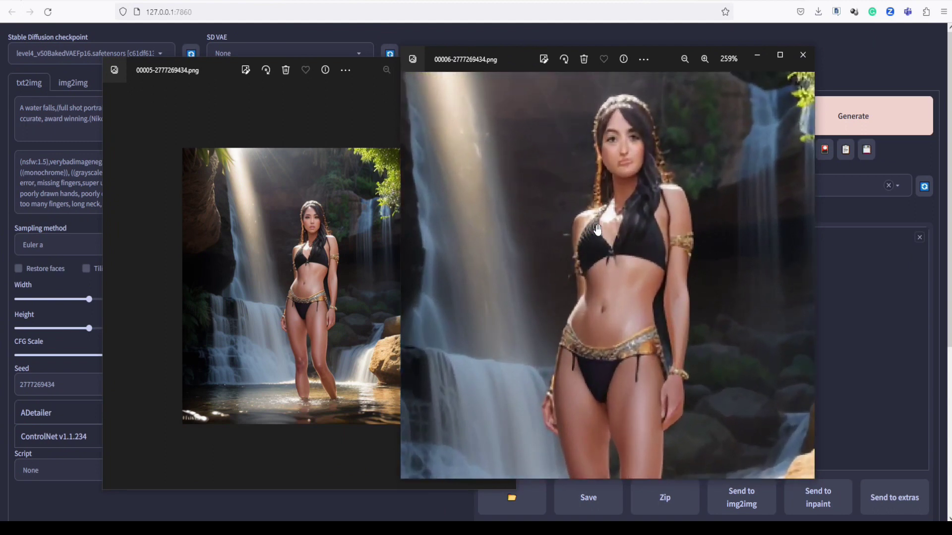
scroll(289, 238, "up", 5)
scroll(289, 238, "up", 3)
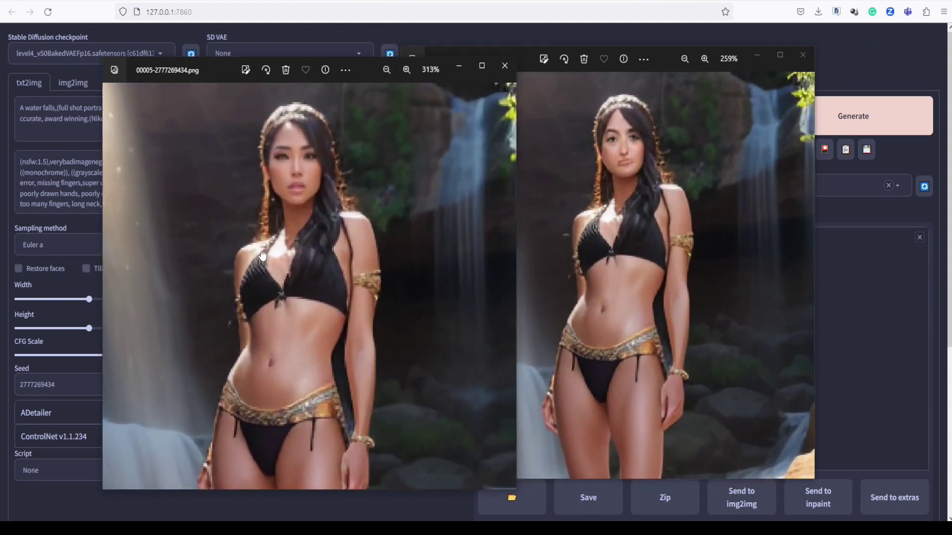
left_click_drag(642, 235, 659, 270)
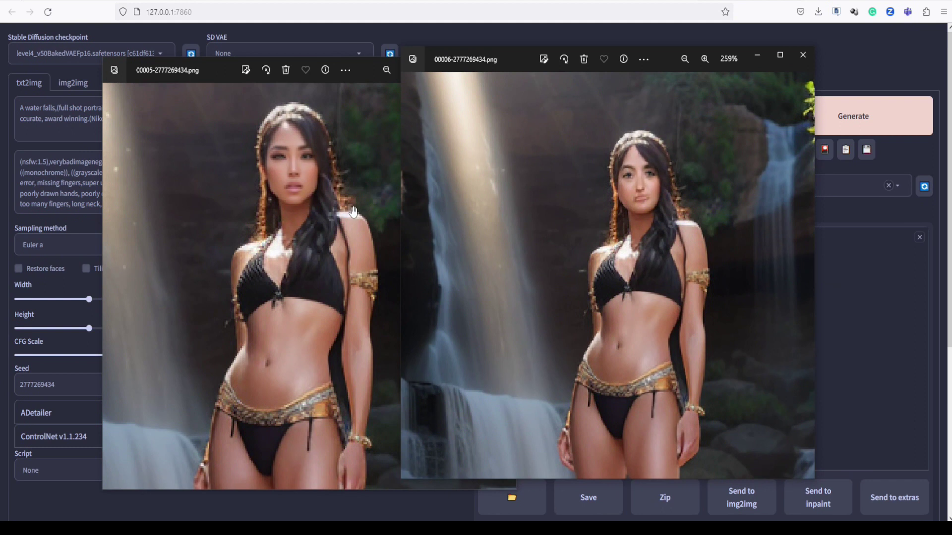
left_click(799, 55)
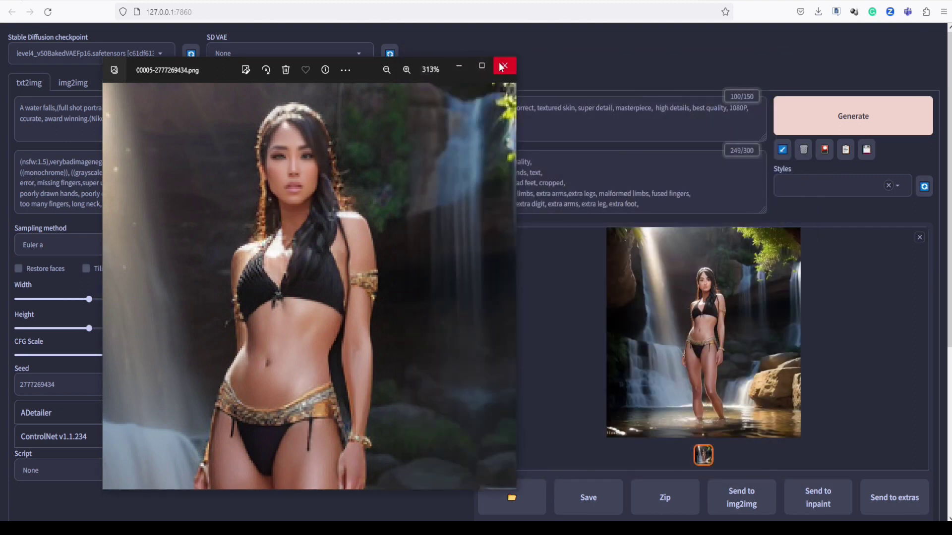
left_click(501, 66)
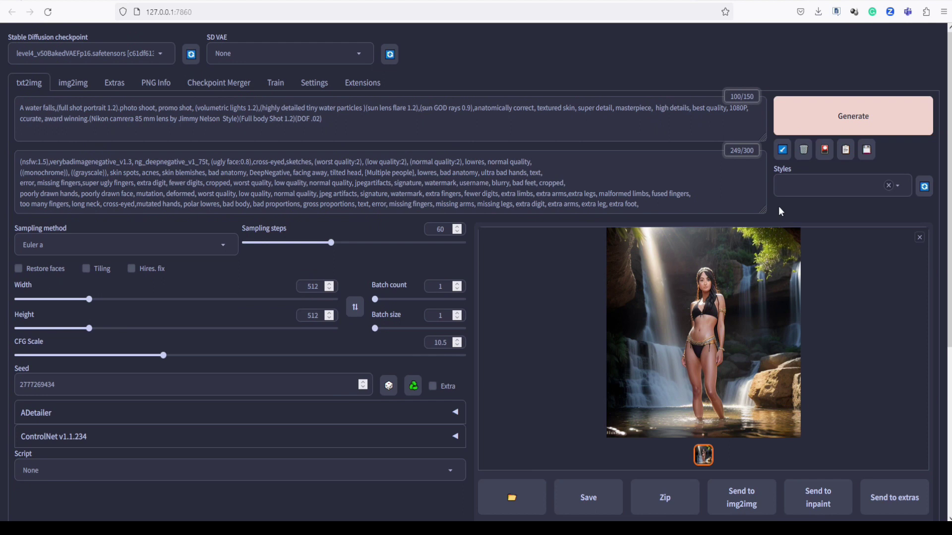
Empty both txt2img prompts with the trash button and confirm the 'Delete prompt?' dialog
left_click(804, 150)
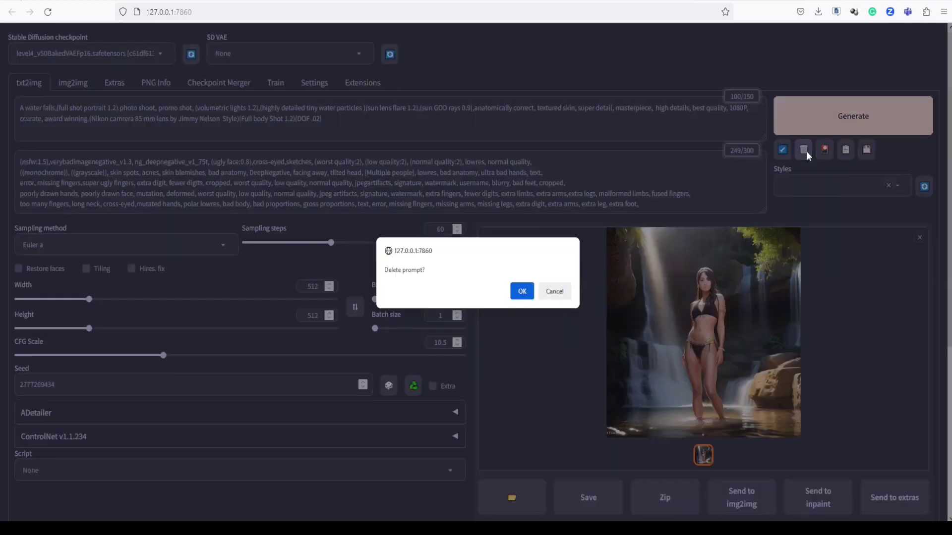
left_click(522, 291)
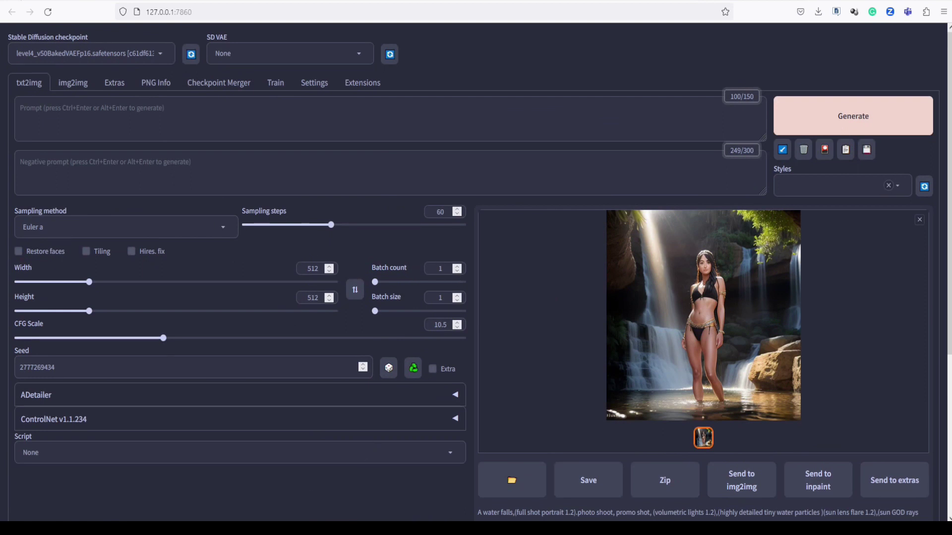
left_click(173, 488)
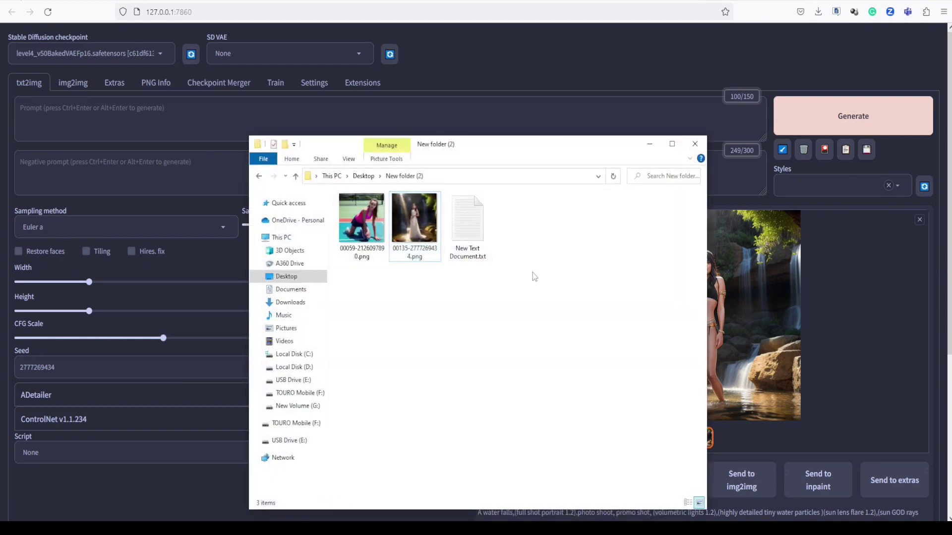
left_click(151, 86)
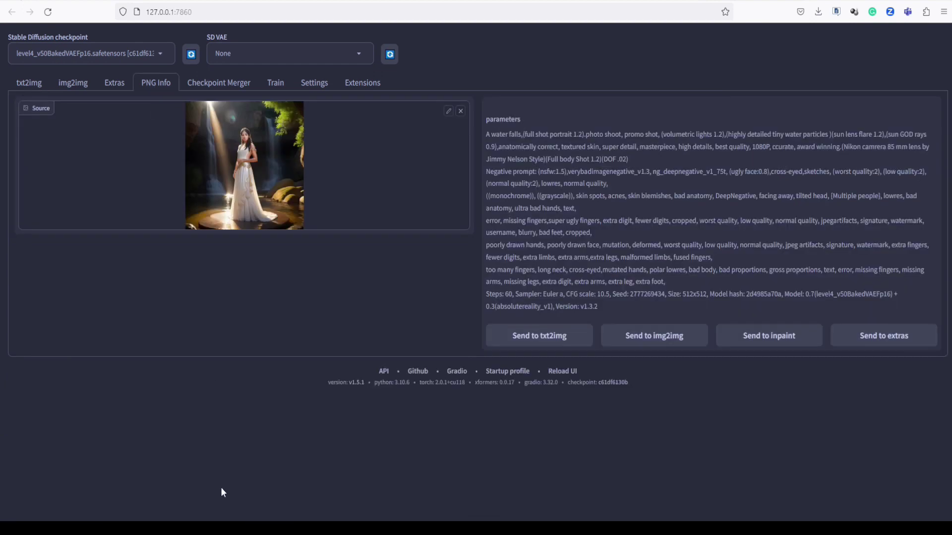
mouse_move(269, 515)
left_click(159, 487)
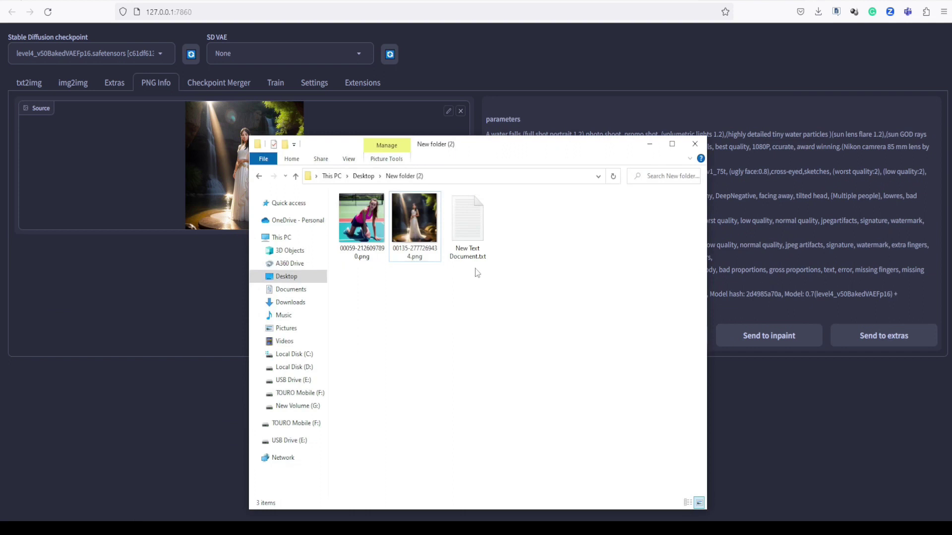
left_click_drag(379, 219, 226, 149)
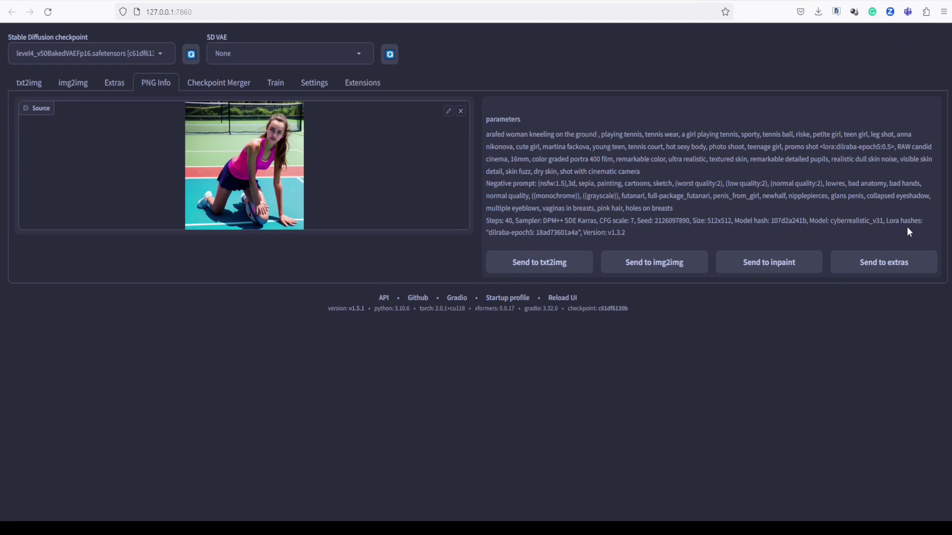
left_click(553, 267)
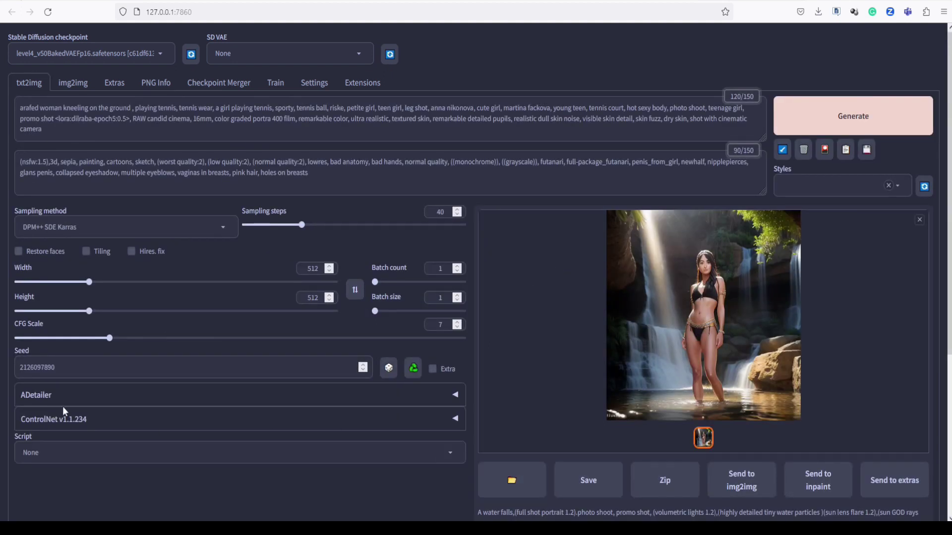
left_click(455, 396)
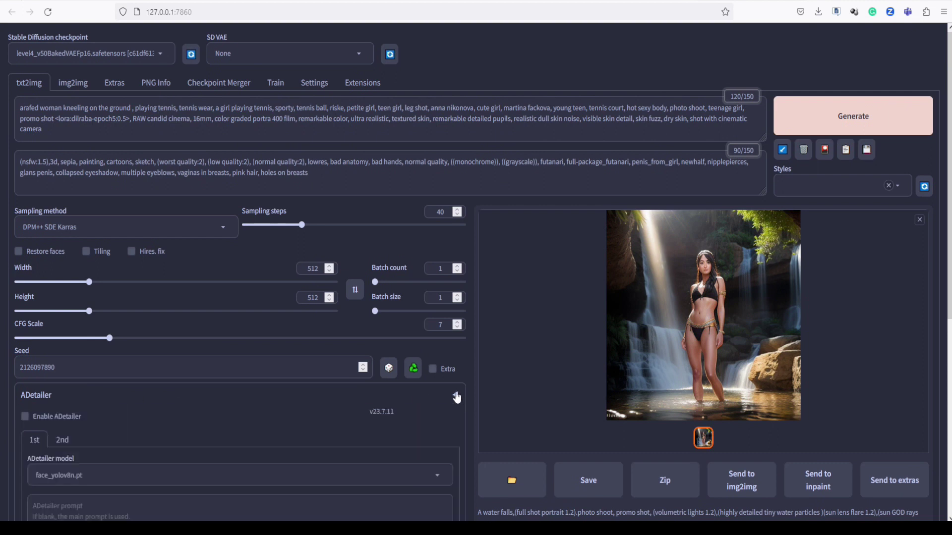
left_click(456, 395)
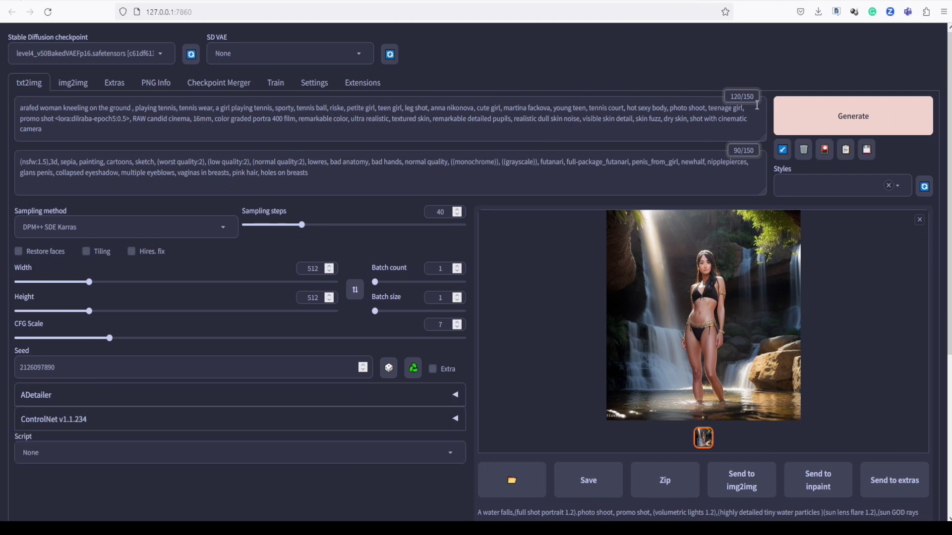
left_click(843, 128)
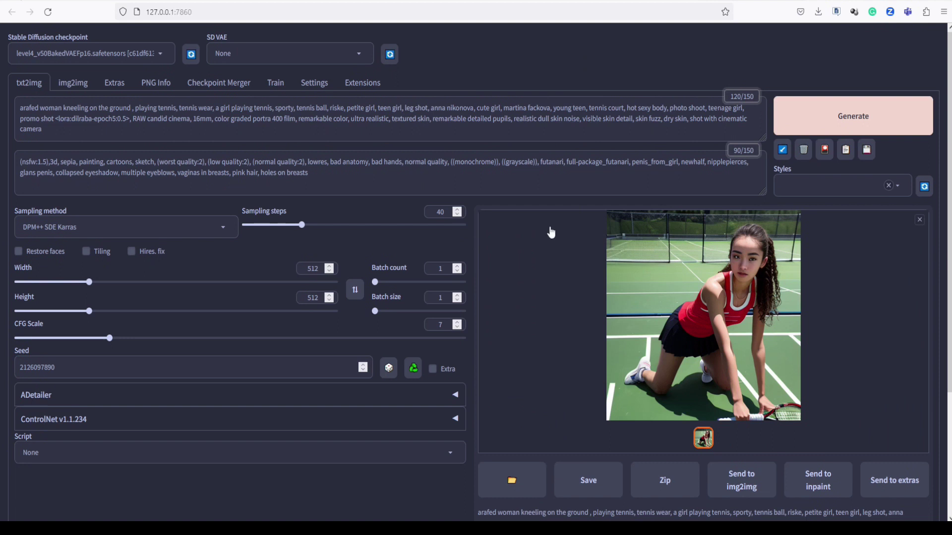
left_click(735, 293)
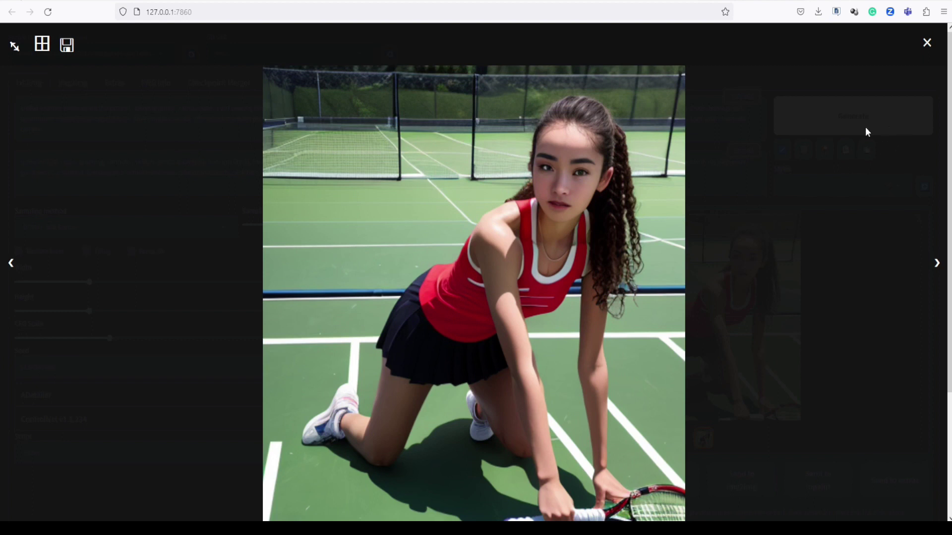
left_click(928, 44)
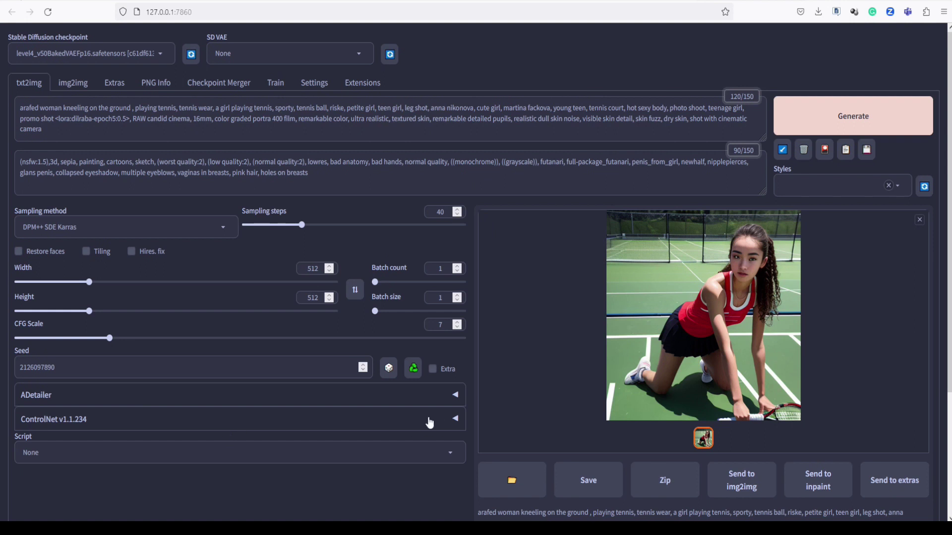
Turn on ADetailer with hand_yolov8n.pt on the 1st tab and face_yolov8n.pt on the 2nd tab
left_click(455, 396)
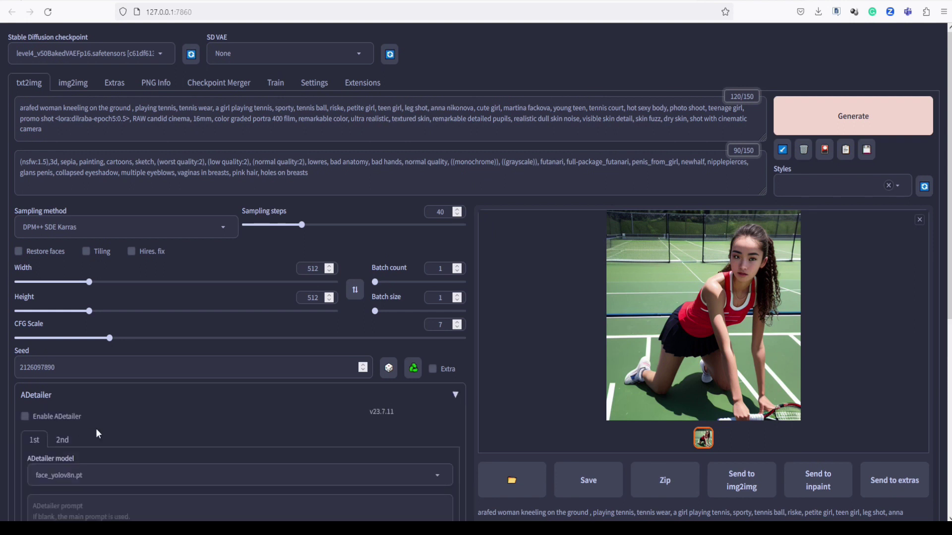
left_click(67, 475)
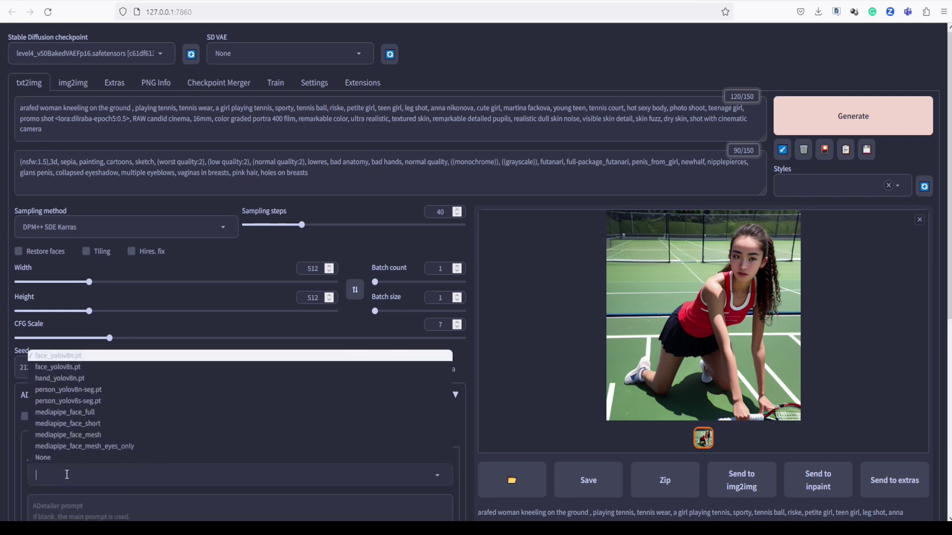
left_click(68, 378)
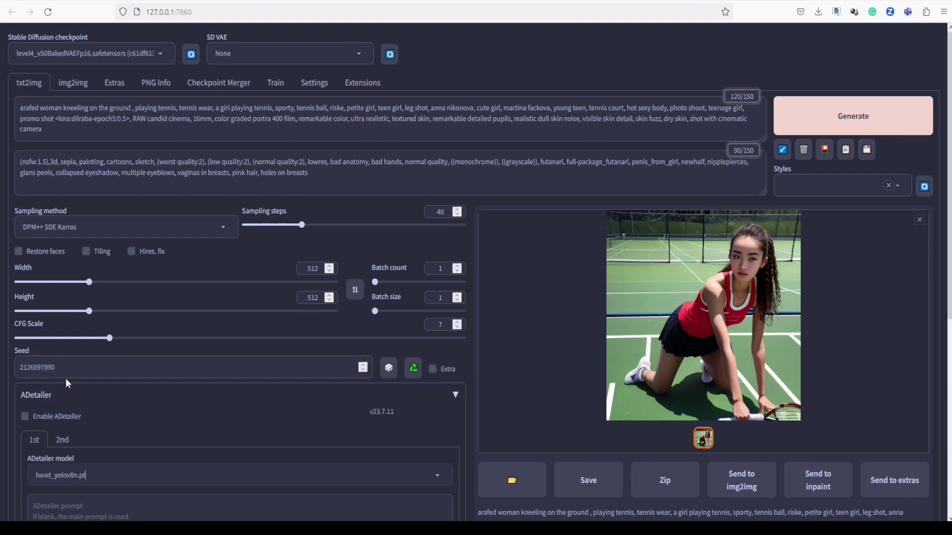
left_click(68, 441)
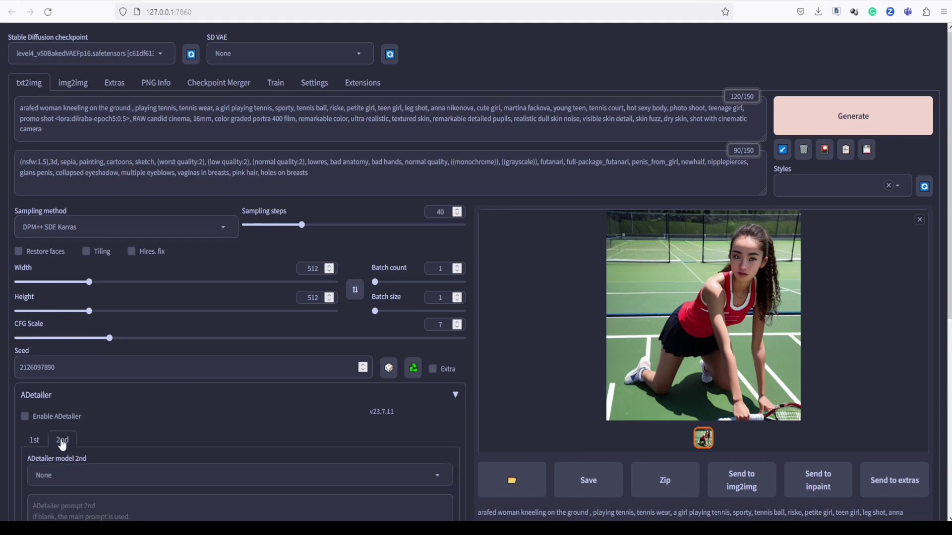
left_click(60, 471)
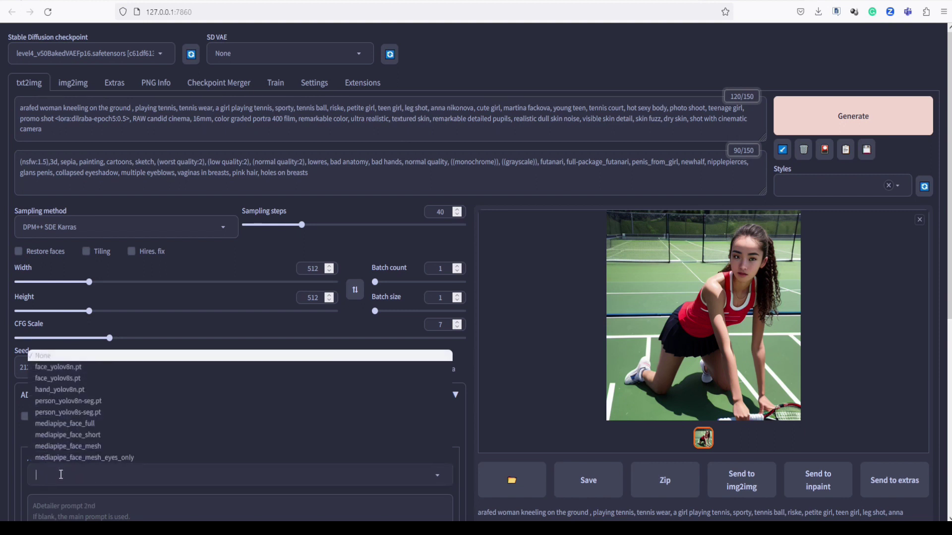
left_click(55, 368)
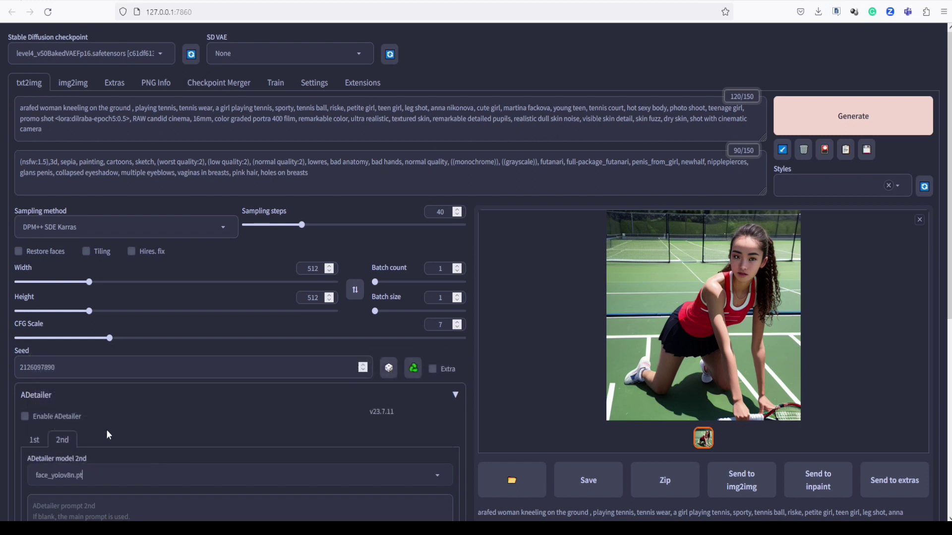
left_click(26, 417)
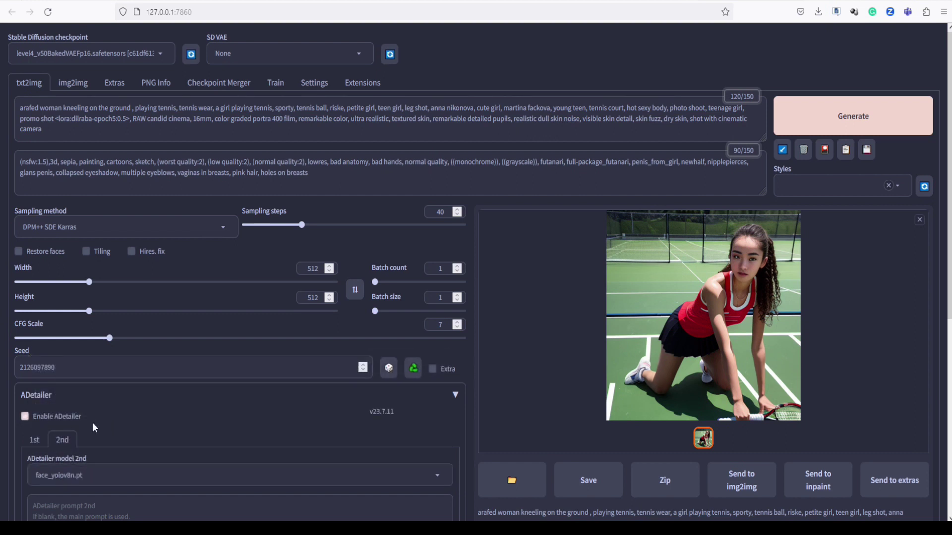
left_click(35, 441)
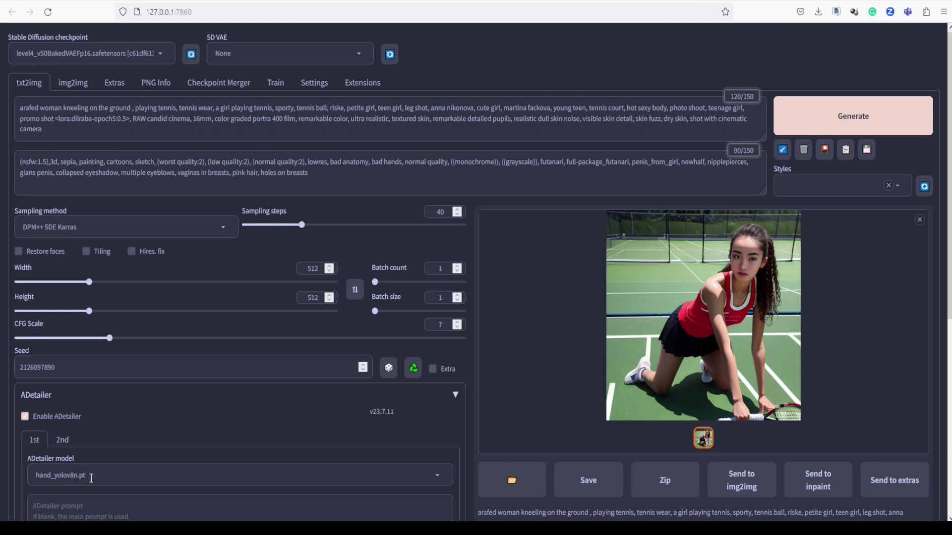
left_click(62, 441)
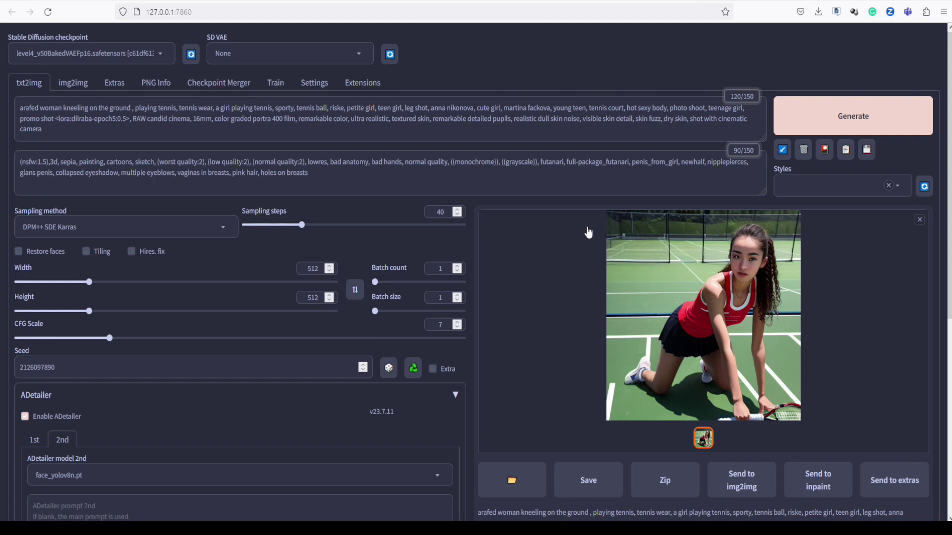
Generate the tennis image with ADetailer's hand and face passes, then view it full-size and close the viewer
left_click(848, 116)
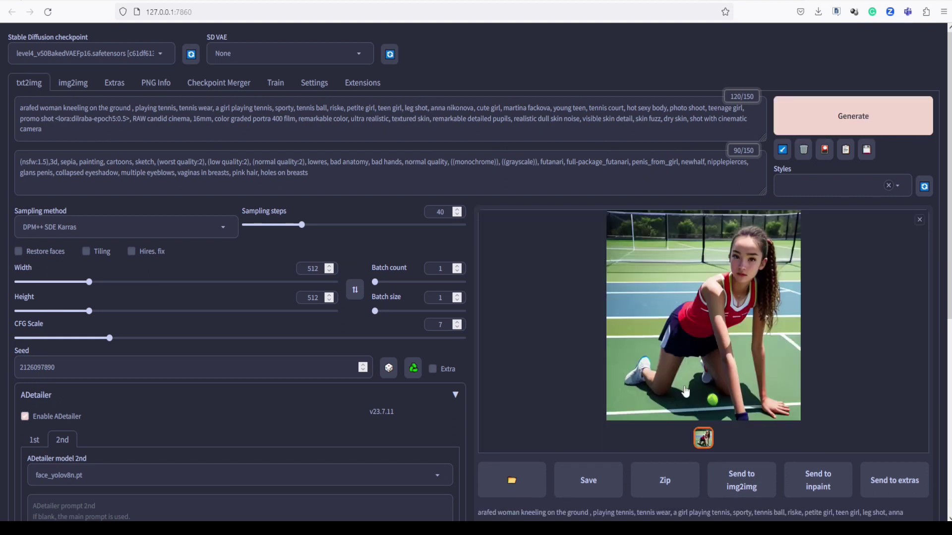
left_click(745, 290)
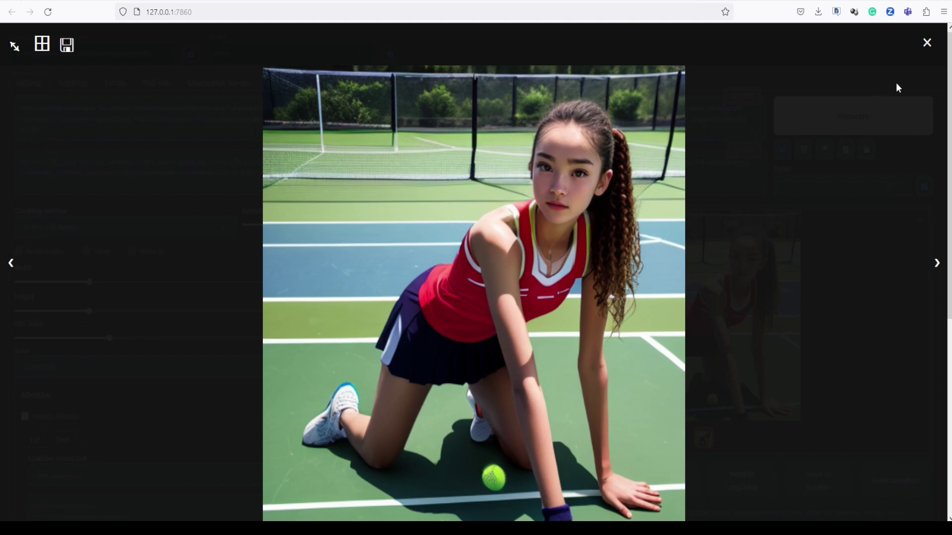
left_click(927, 42)
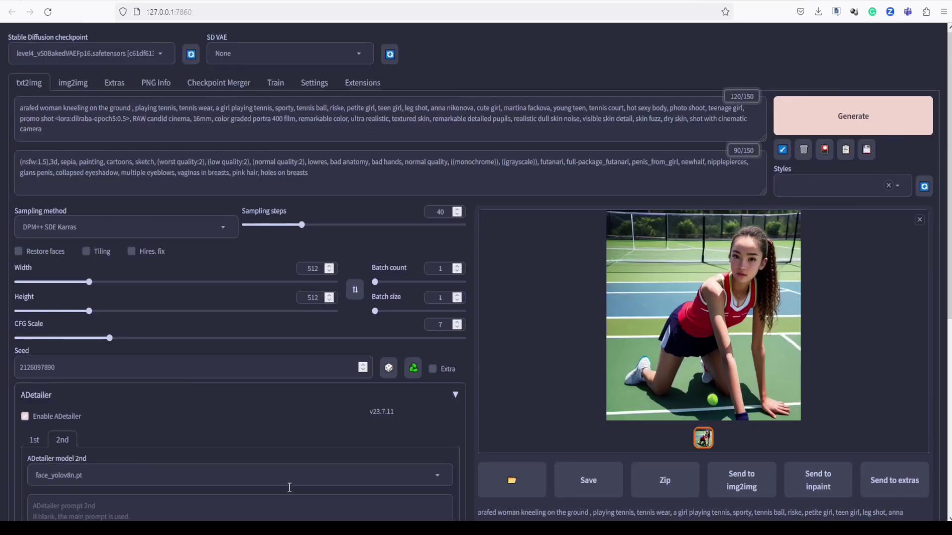
mouse_move(229, 529)
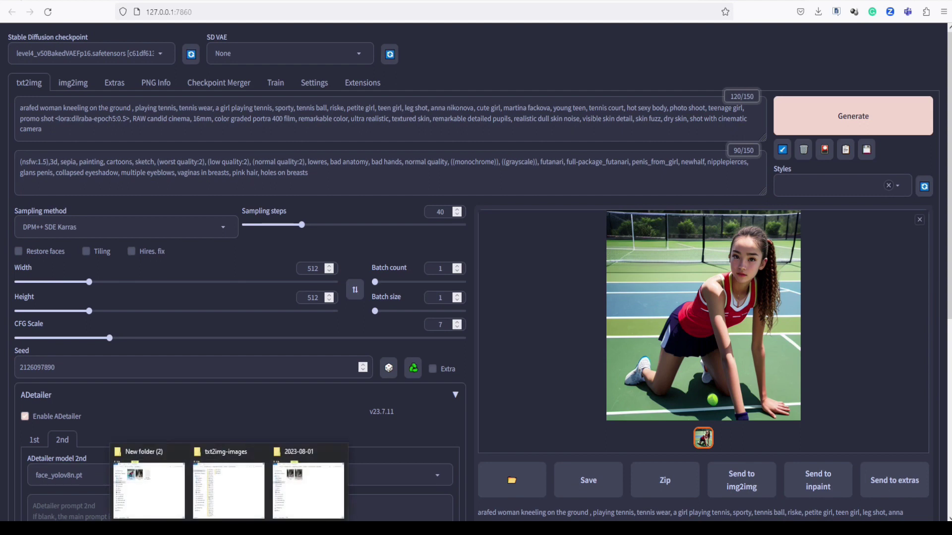
Open renders 00007 and 00008 from the 2023-08-01 folder in Windows Photos
left_click(287, 510)
left_click(493, 59)
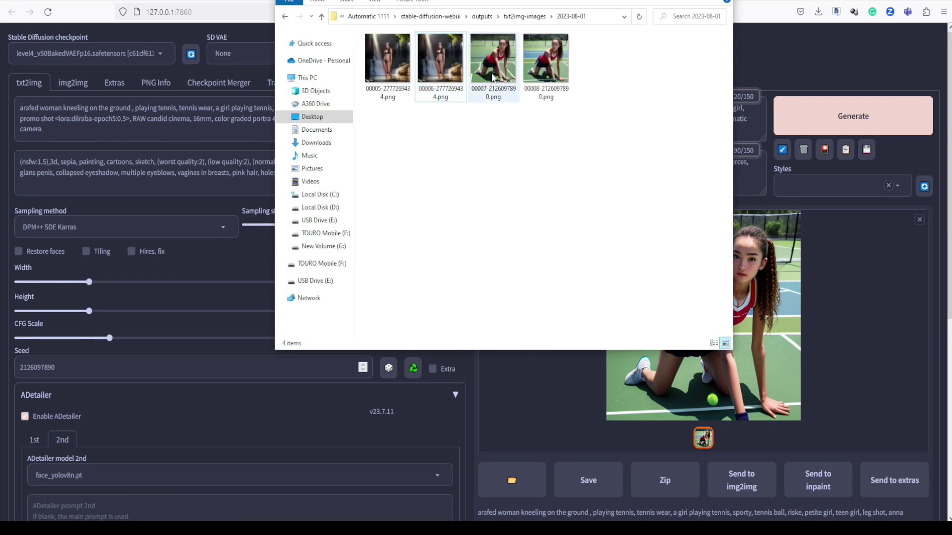
right_click(490, 74)
mouse_move(588, 267)
left_click(714, 316)
right_click(547, 89)
mouse_move(618, 276)
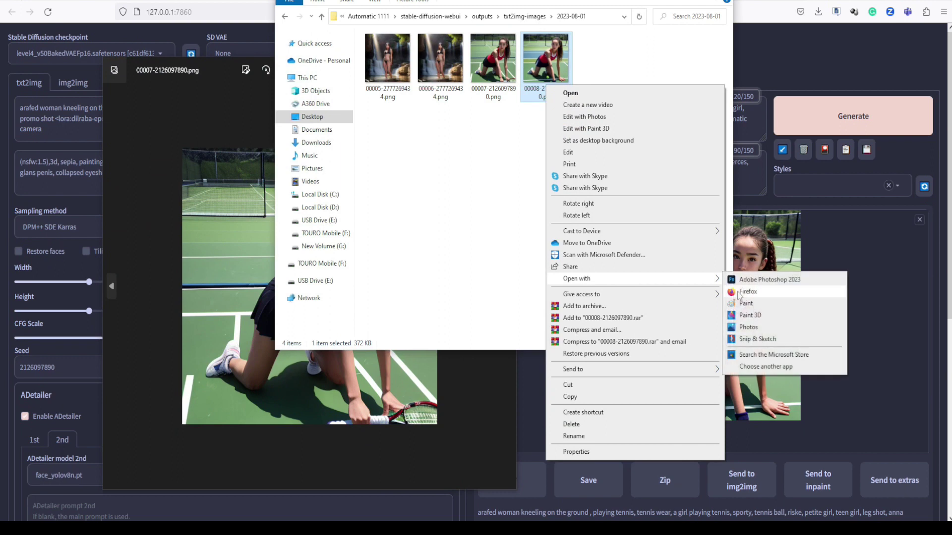
left_click(769, 323)
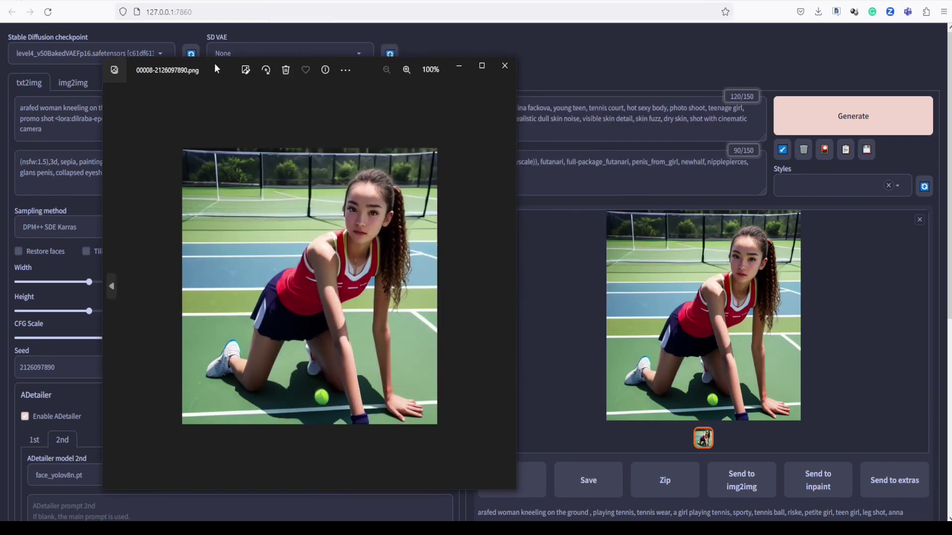
Place the two viewers side by side, zoom in, and compare the legs and tennis ball
left_click_drag(214, 63, 575, 69)
scroll(329, 217, "up", 1)
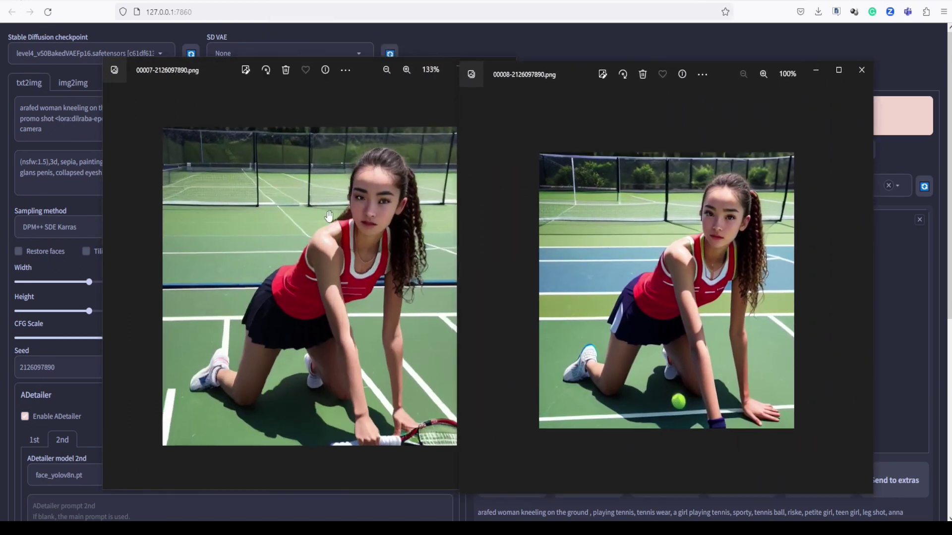
scroll(328, 216, "up", 4)
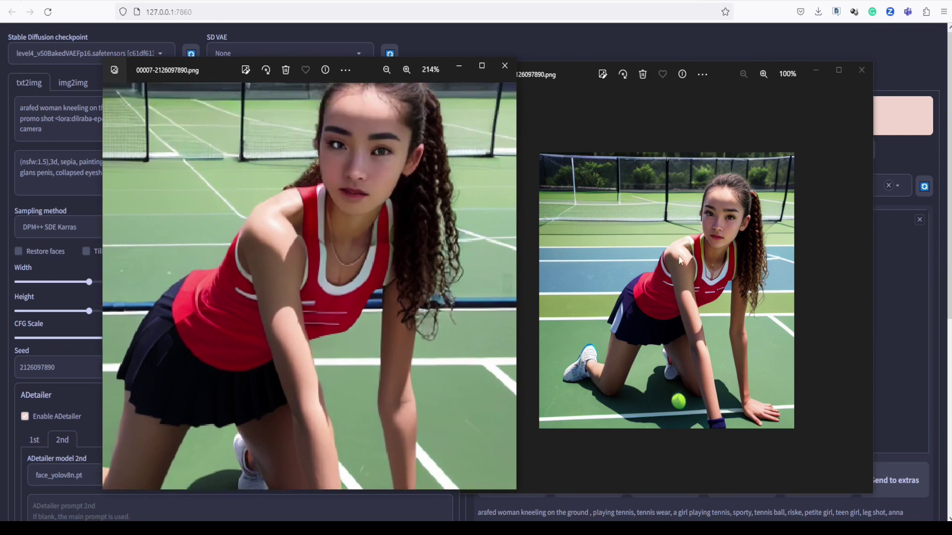
scroll(679, 260, "up", 8)
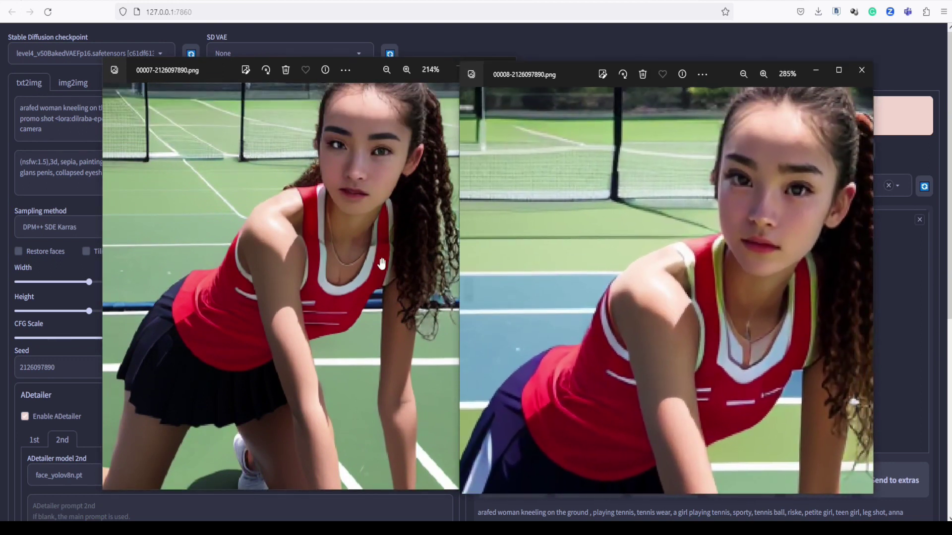
left_click_drag(332, 262, 316, 212)
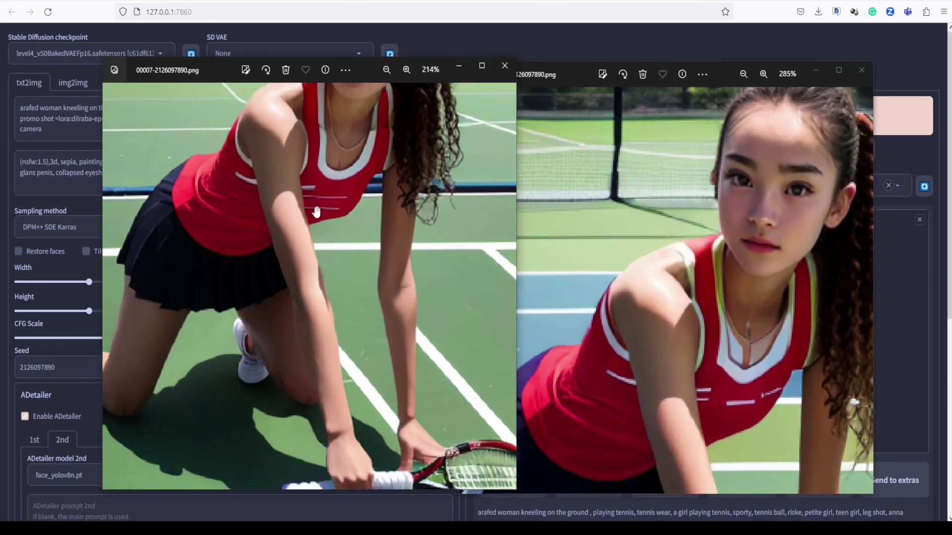
left_click_drag(684, 357, 687, 263)
left_click_drag(689, 473, 691, 235)
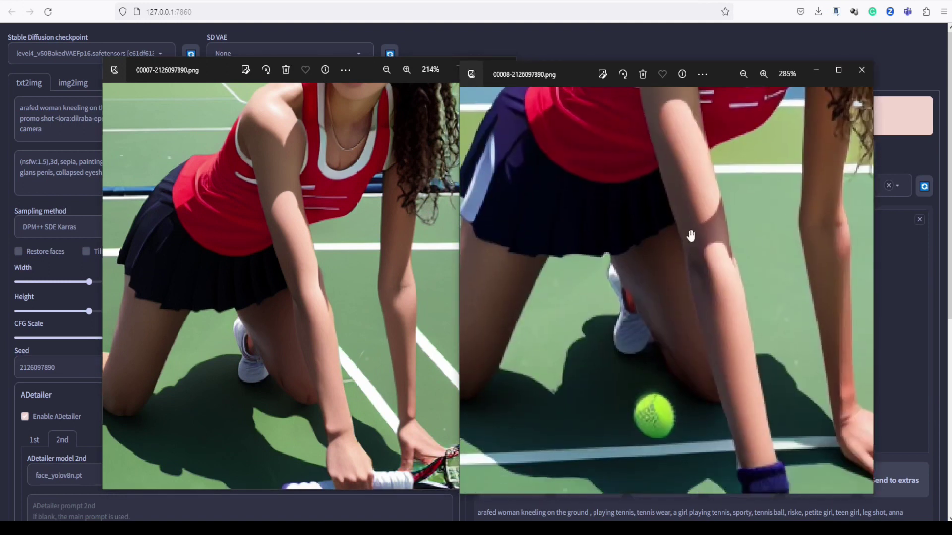
Compare the hand, shoulders and face in both renders, then close both Photos viewers
left_click_drag(680, 276, 569, 276)
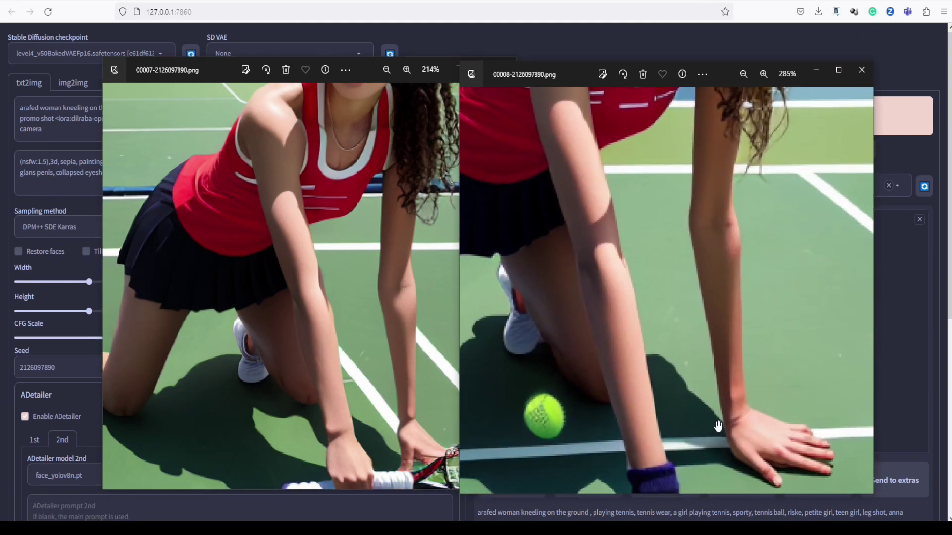
left_click_drag(711, 299, 731, 362)
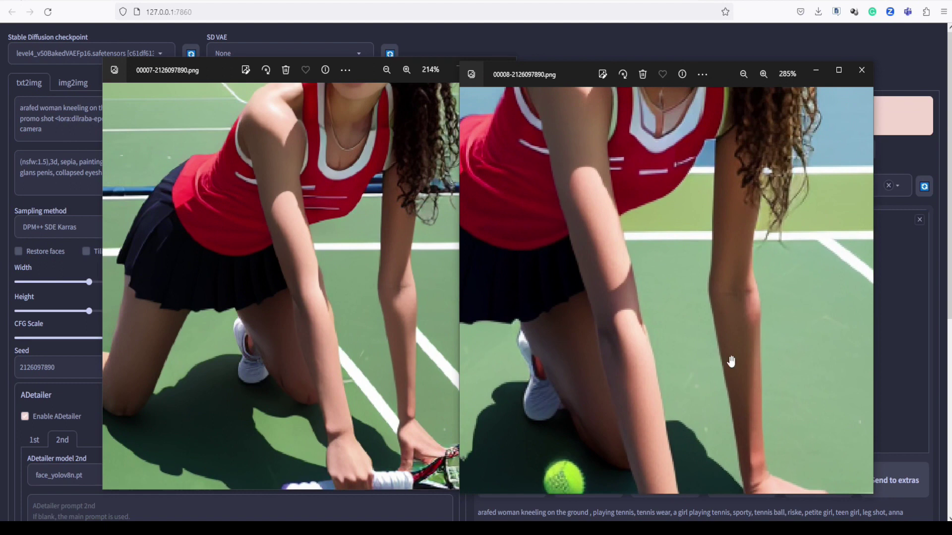
scroll(732, 362, "down", 5)
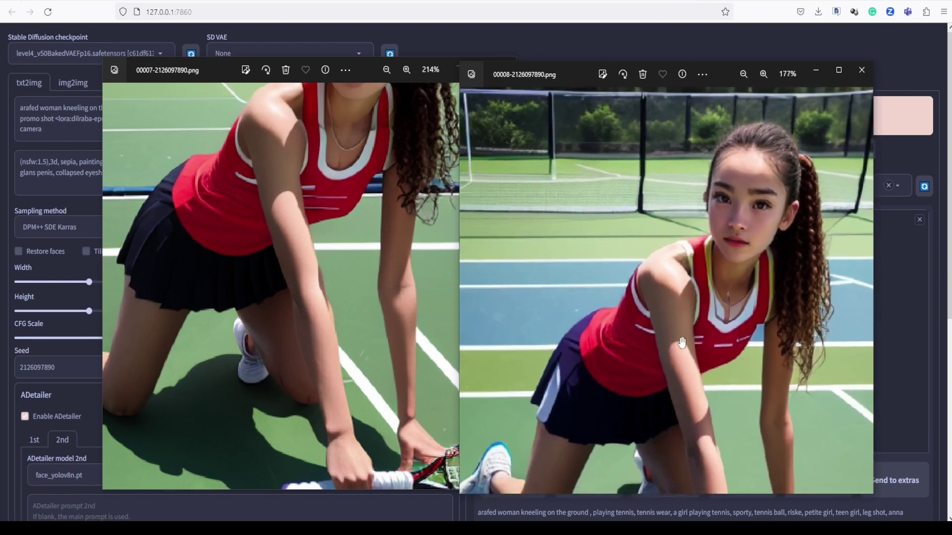
scroll(682, 342, "down", 2)
left_click_drag(390, 233, 386, 354)
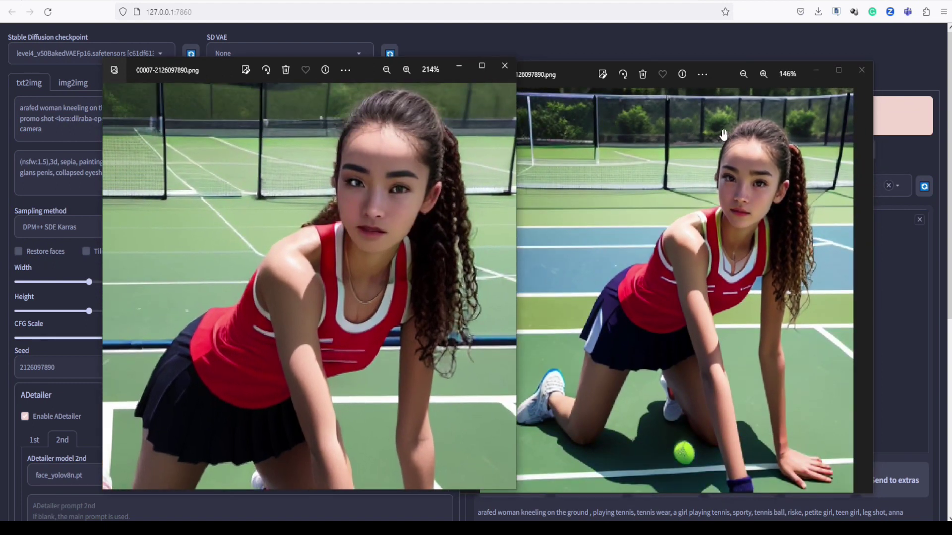
left_click(862, 70)
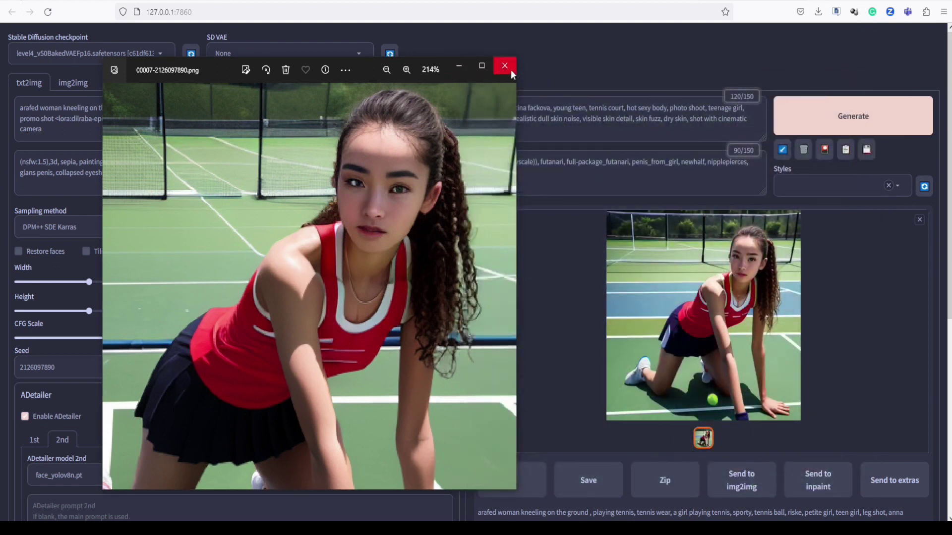
left_click(510, 70)
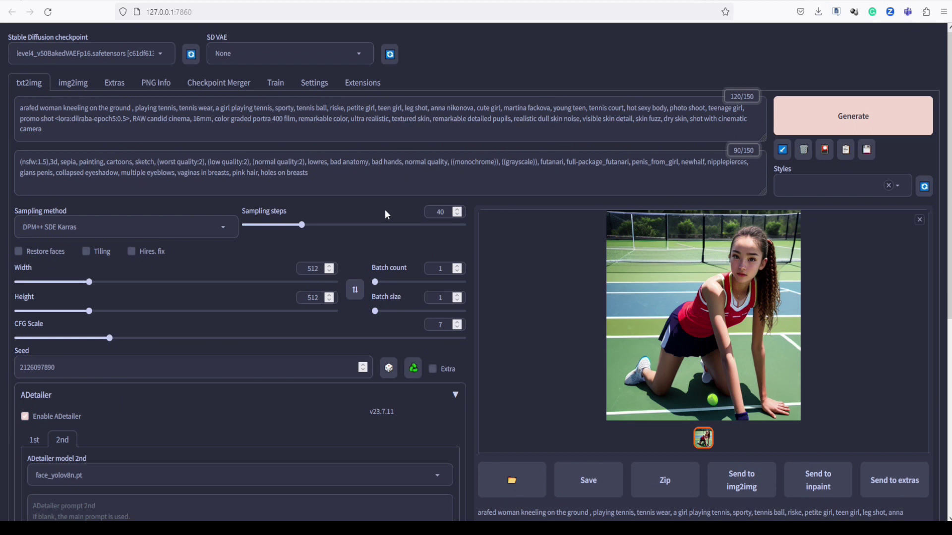
Return the tennis result to a thumbnail, review its generation and ADetailer info, and switch to PNG Info
left_click(507, 257)
scroll(360, 301, "down", 4)
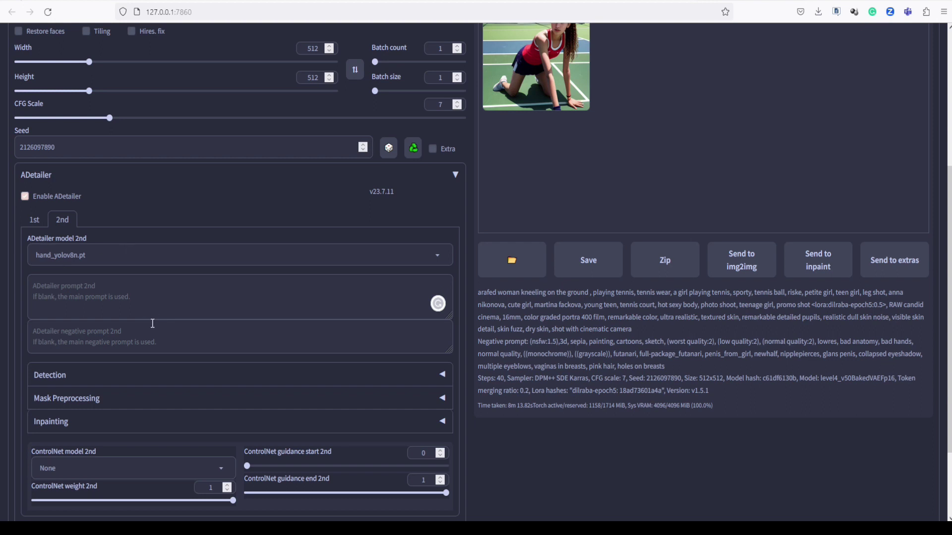
scroll(151, 323, "up", 5)
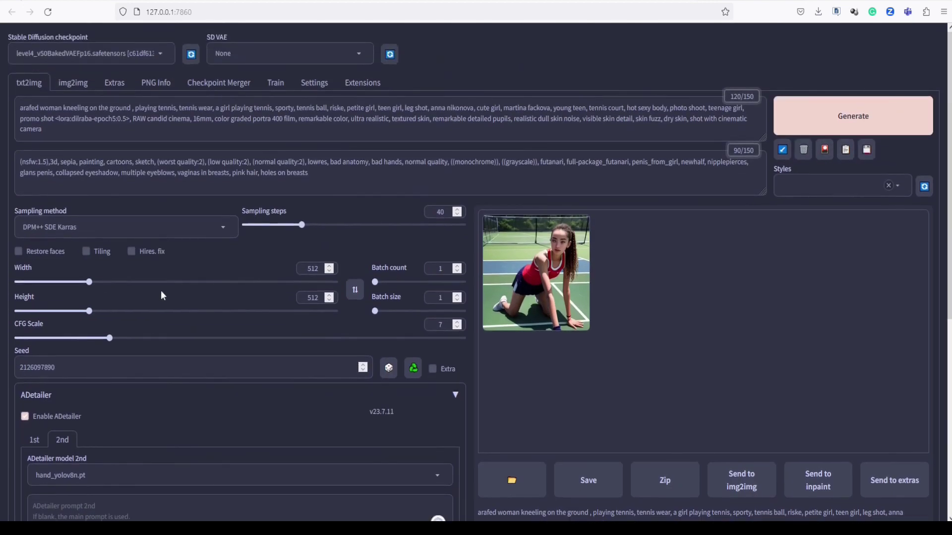
left_click(156, 84)
Clear the PNG Info image, then open 00006-2777269434.png in Photos, zoom in, and close it
left_click(460, 111)
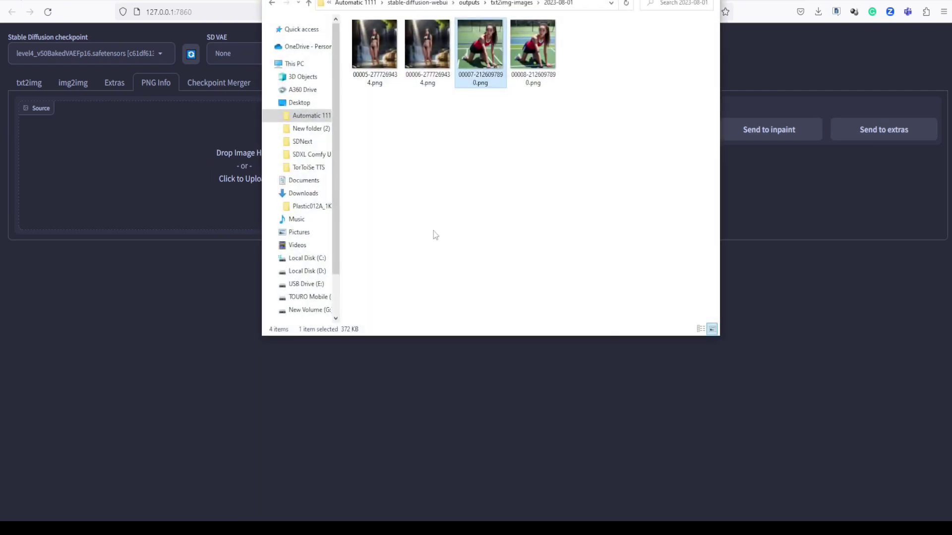
left_click_drag(474, 1, 447, 145)
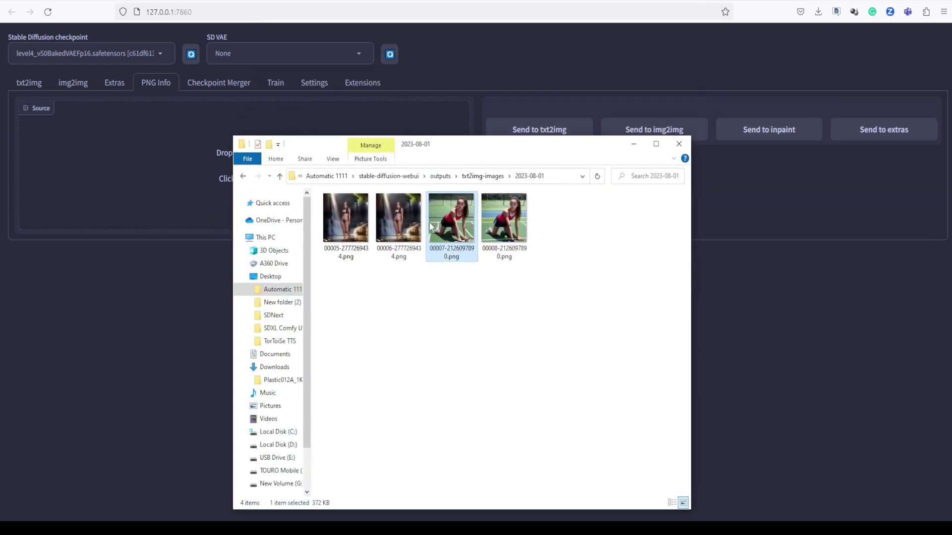
right_click(399, 232)
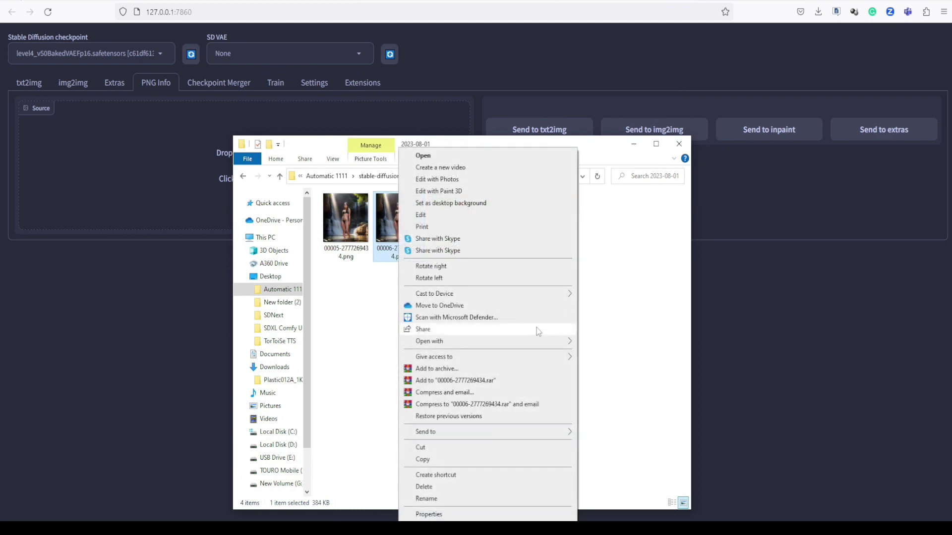
mouse_move(530, 345)
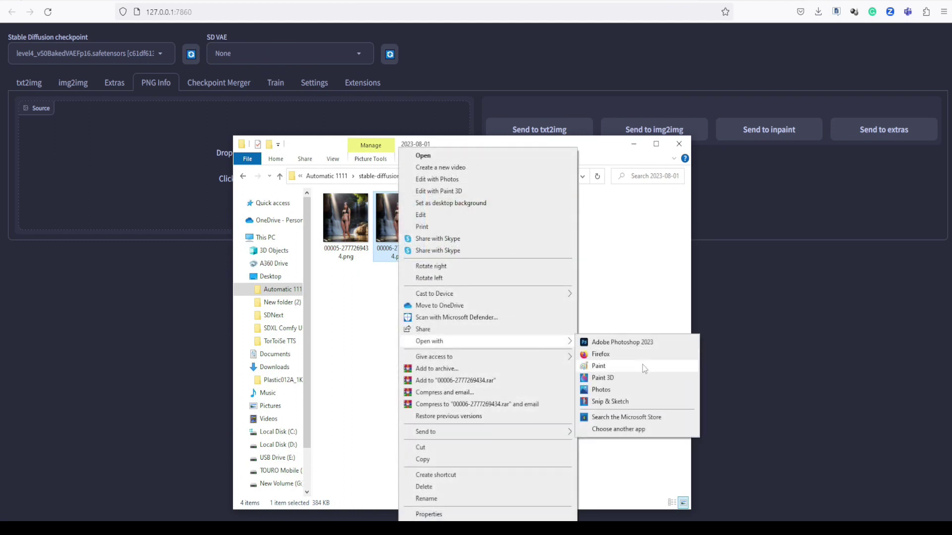
left_click(614, 391)
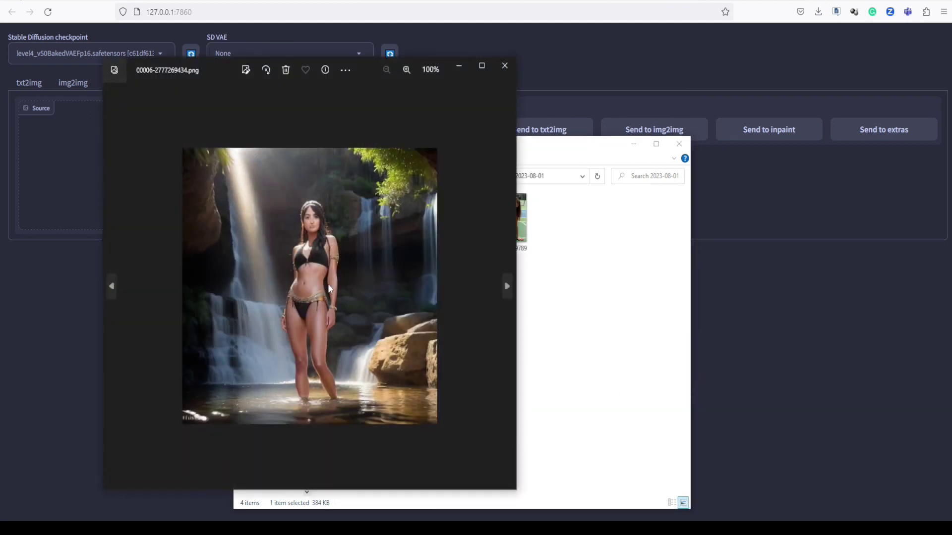
scroll(329, 283, "up", 5)
scroll(319, 224, "up", 2)
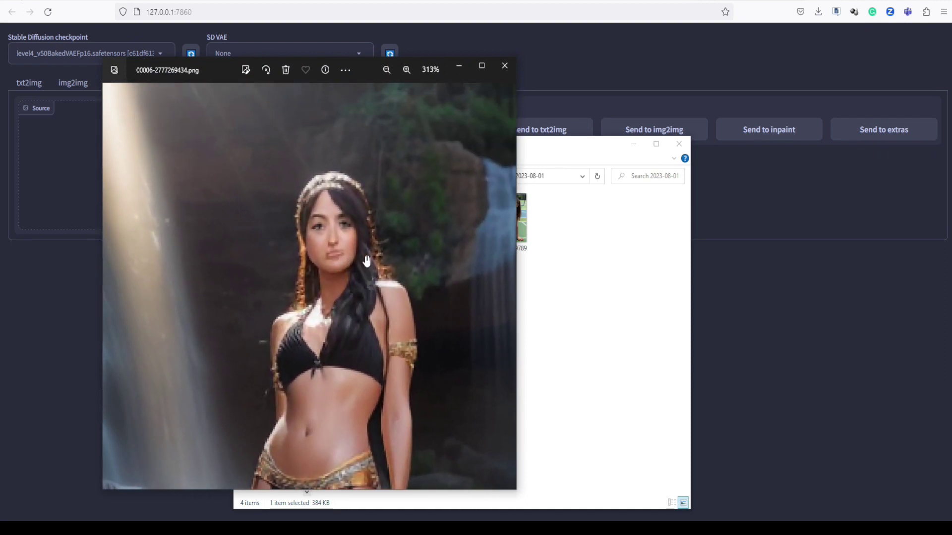
left_click(504, 67)
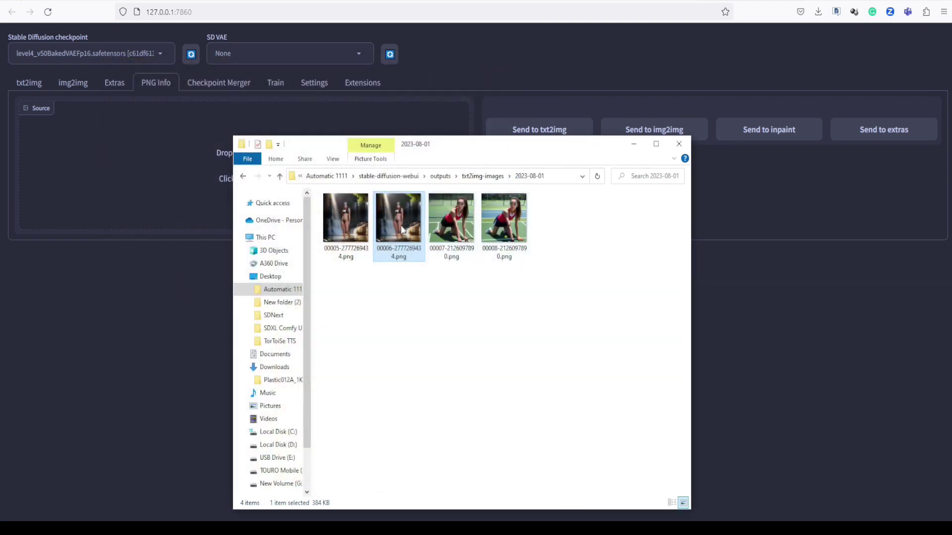
left_click_drag(397, 225, 208, 166)
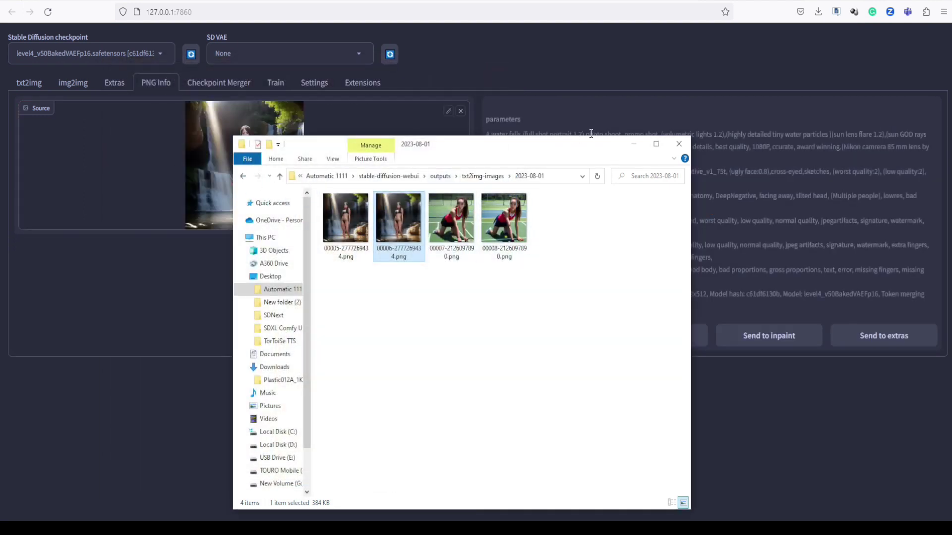
left_click(633, 144)
left_click(549, 336)
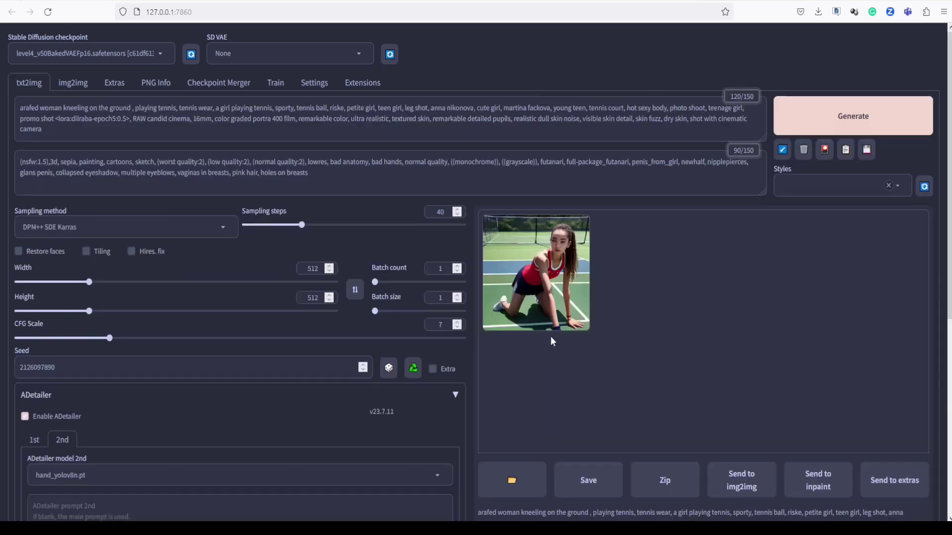
scroll(266, 310, "down", 5)
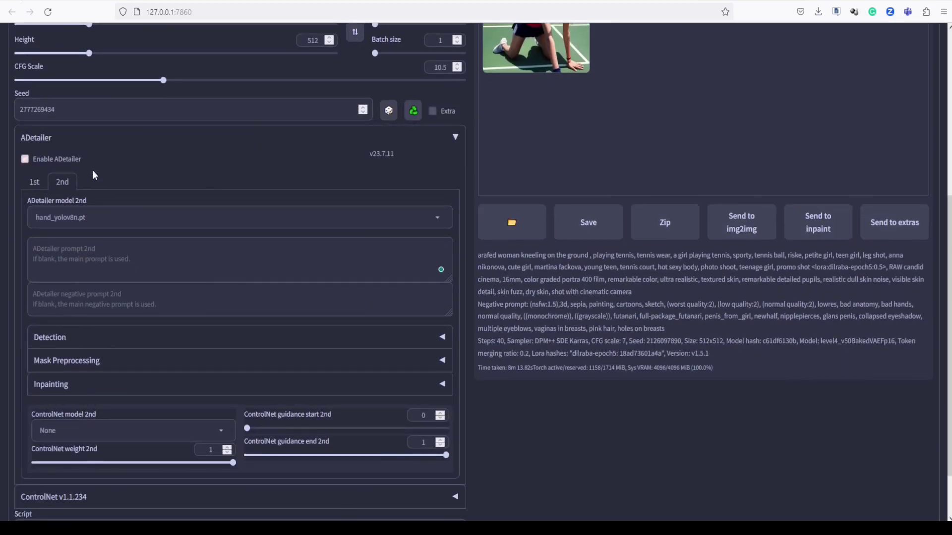
left_click(60, 217)
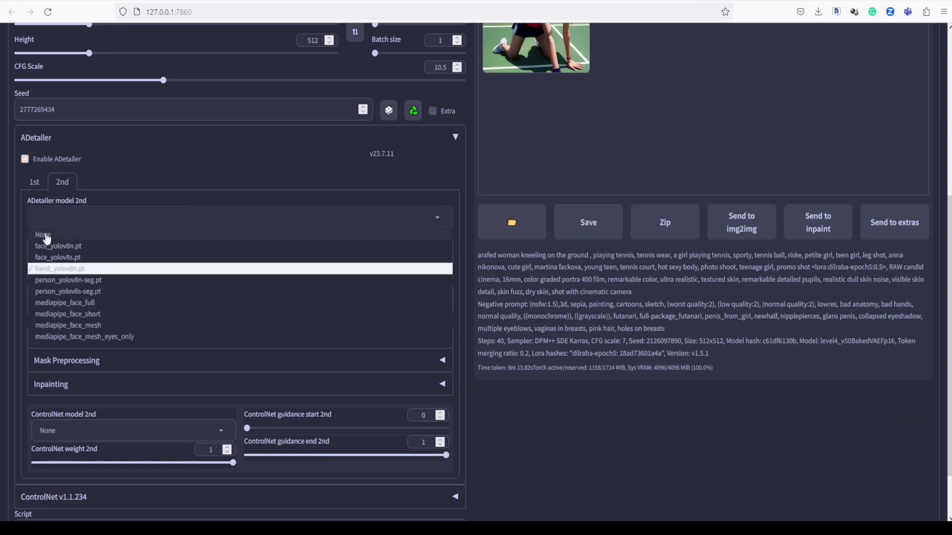
Set the second ADetailer unit's model to None and choose face_yolov8s.pt for the first unit
left_click(44, 235)
left_click(36, 183)
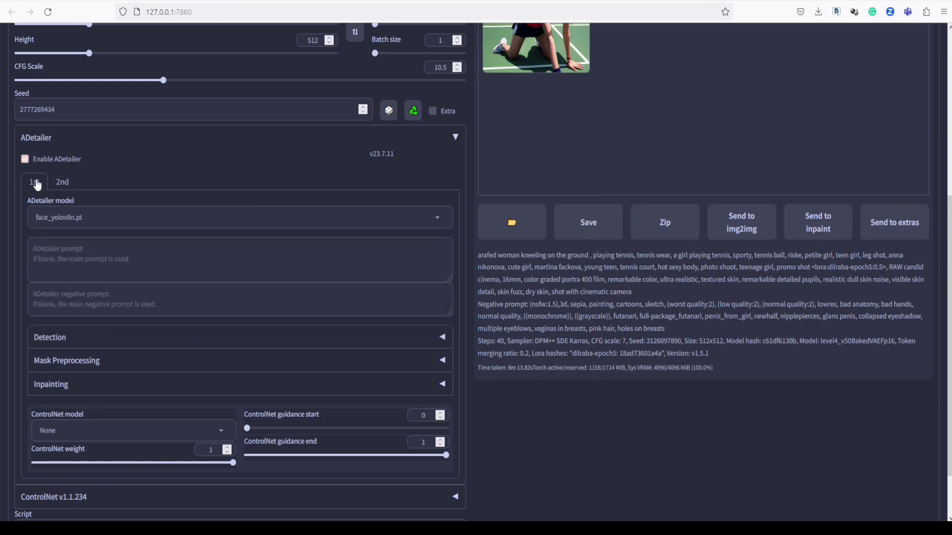
left_click(87, 217)
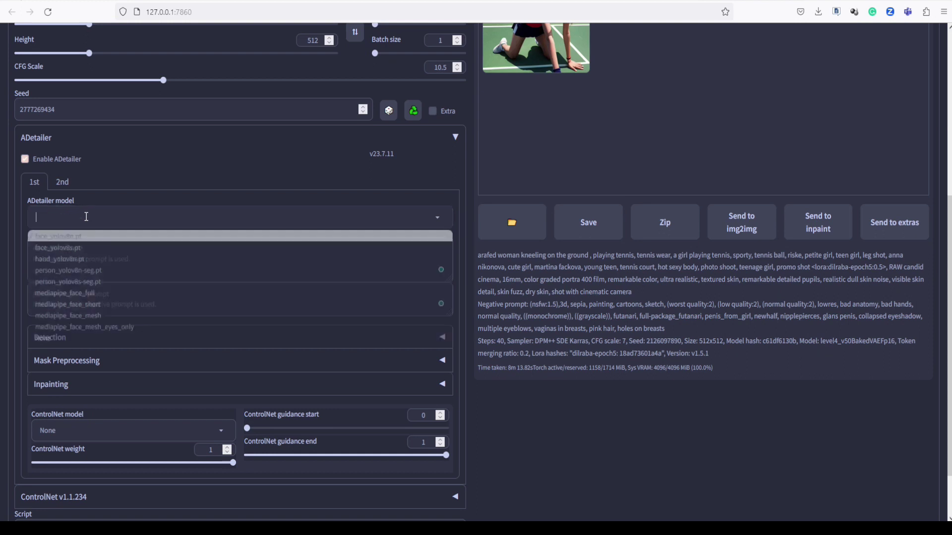
left_click(77, 247)
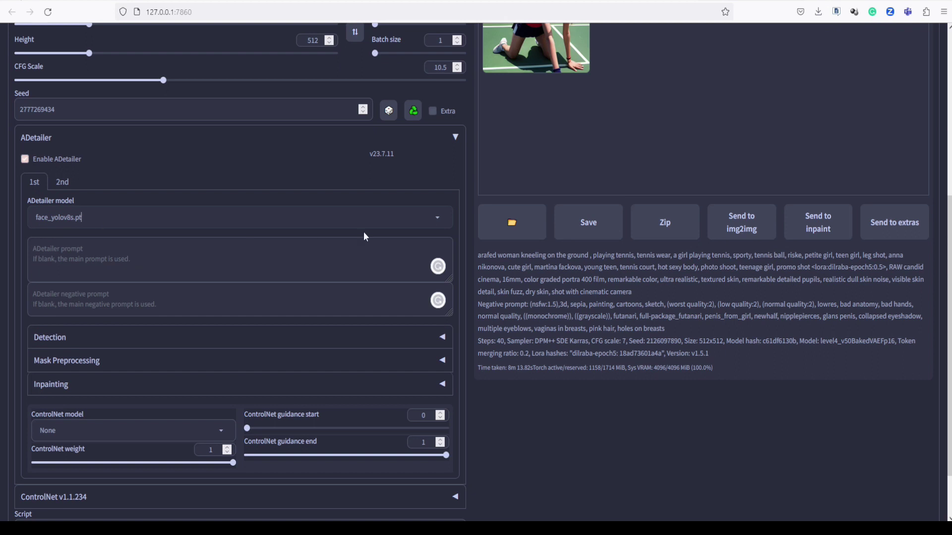
left_click(437, 220)
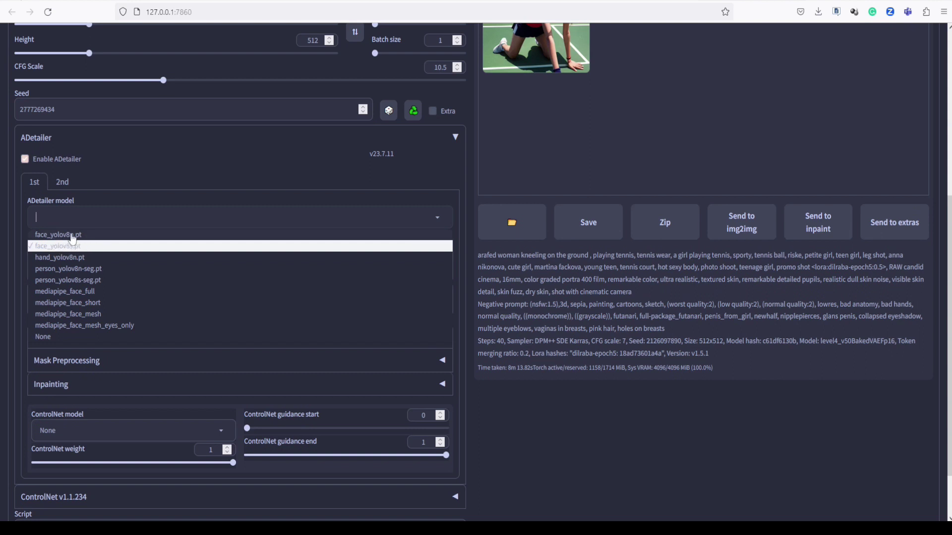
left_click(130, 169)
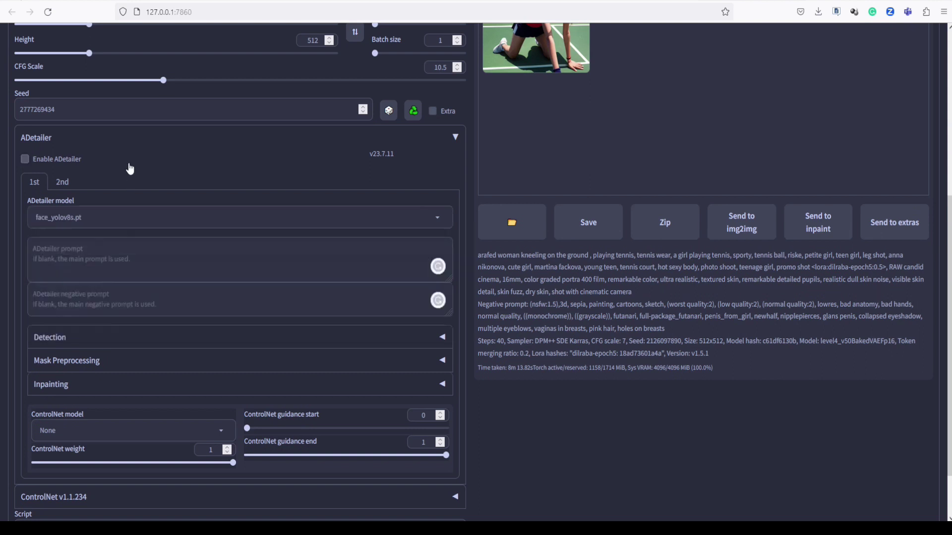
left_click(65, 253)
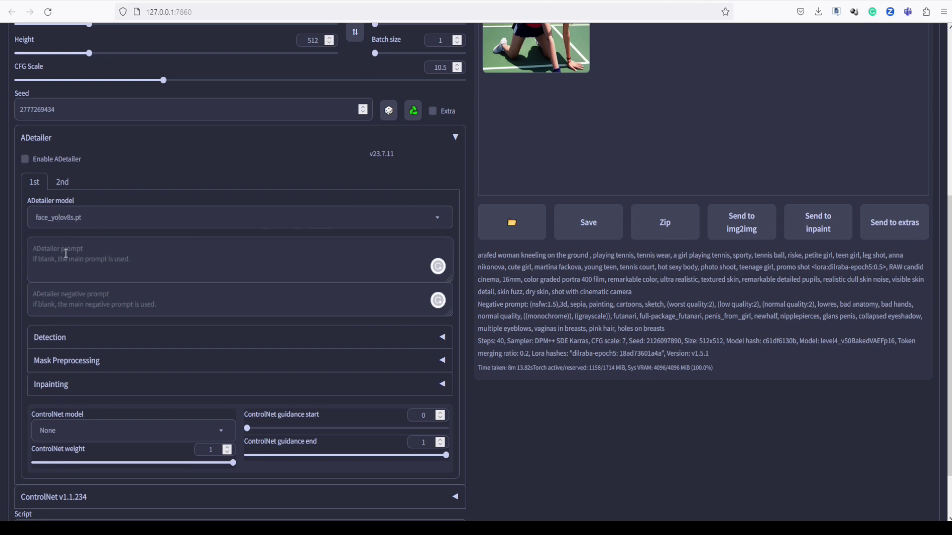
Give ADetailer a celebrity's name as face prompt and 'Ugly' as negative prompt, then enable it
type("Natal")
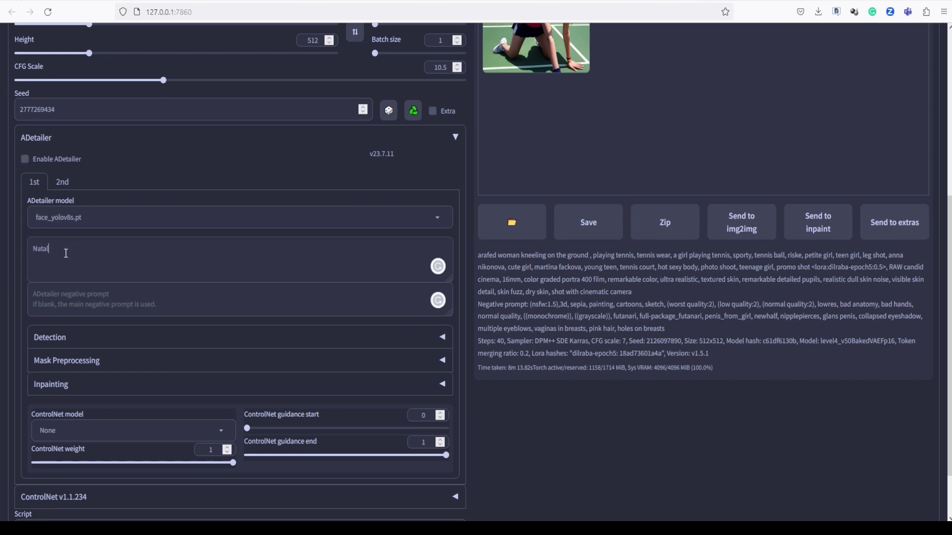
type("ie Portman")
left_click(79, 301)
type("Ugly")
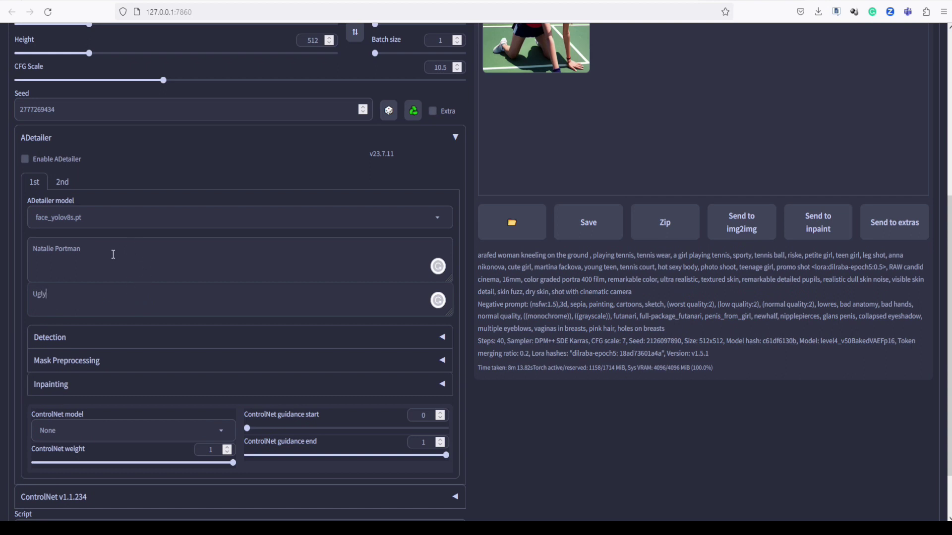
scroll(115, 254, "up", 2)
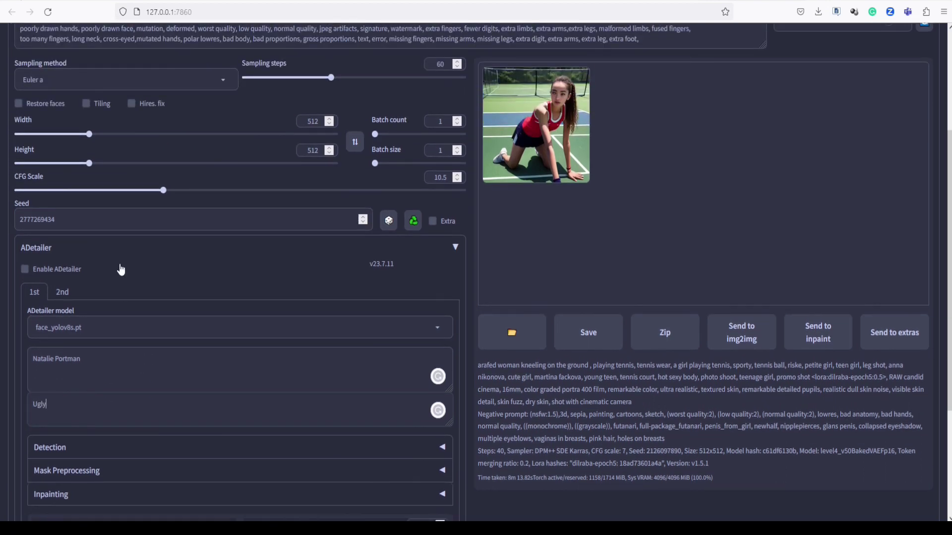
left_click(24, 270)
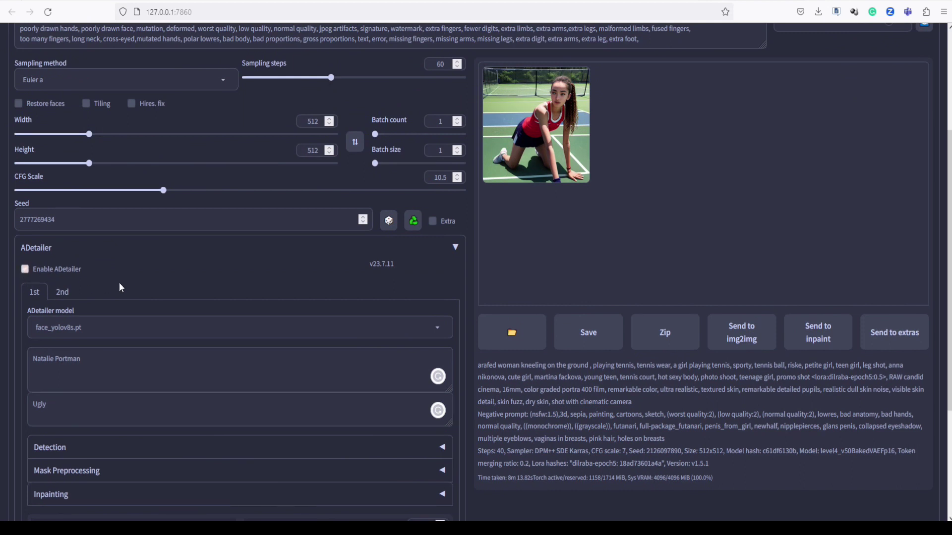
scroll(212, 337, "up", 3)
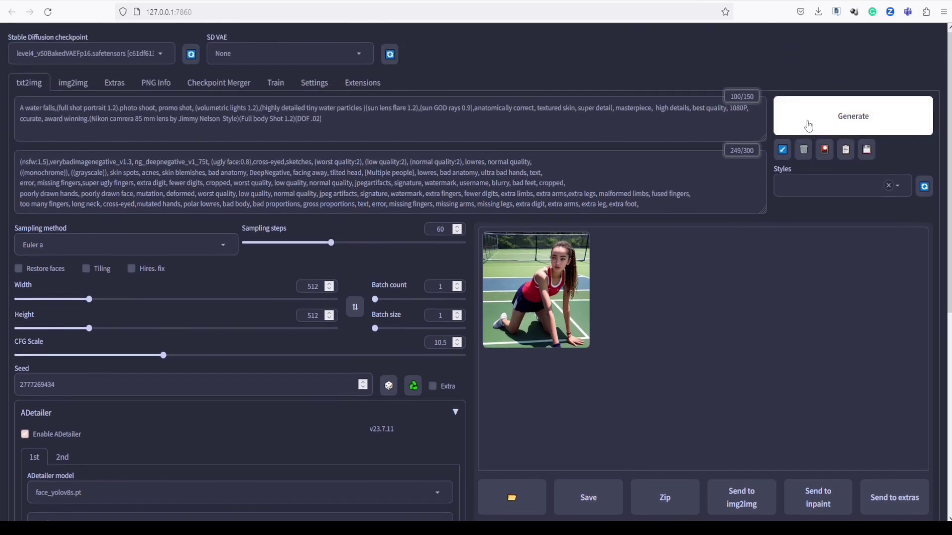
left_click(808, 125)
scroll(389, 233, "down", 5)
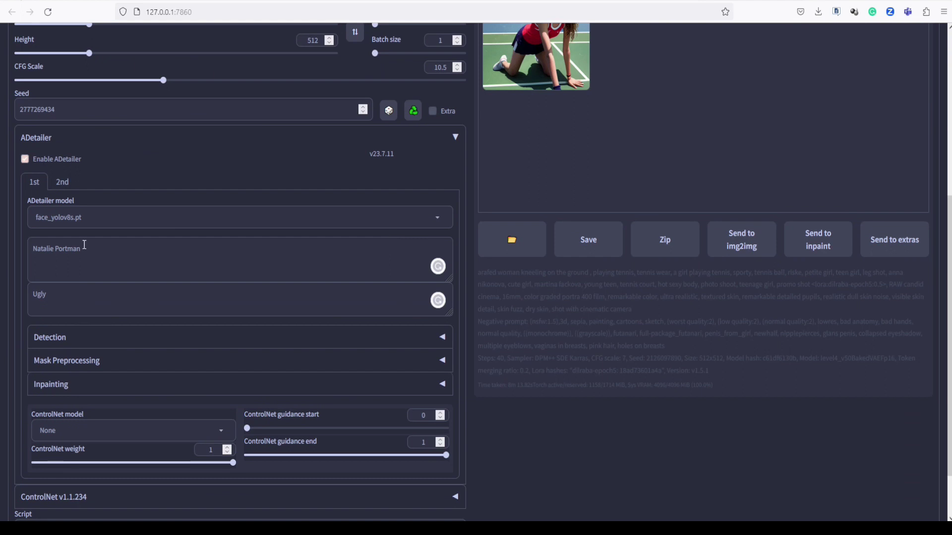
scroll(480, 276, "up", 2)
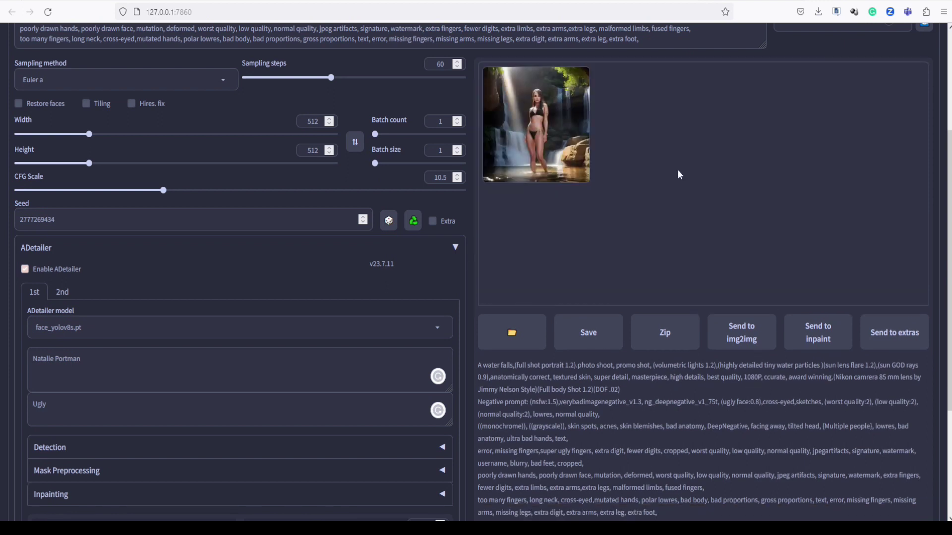
scroll(654, 187, "up", 3)
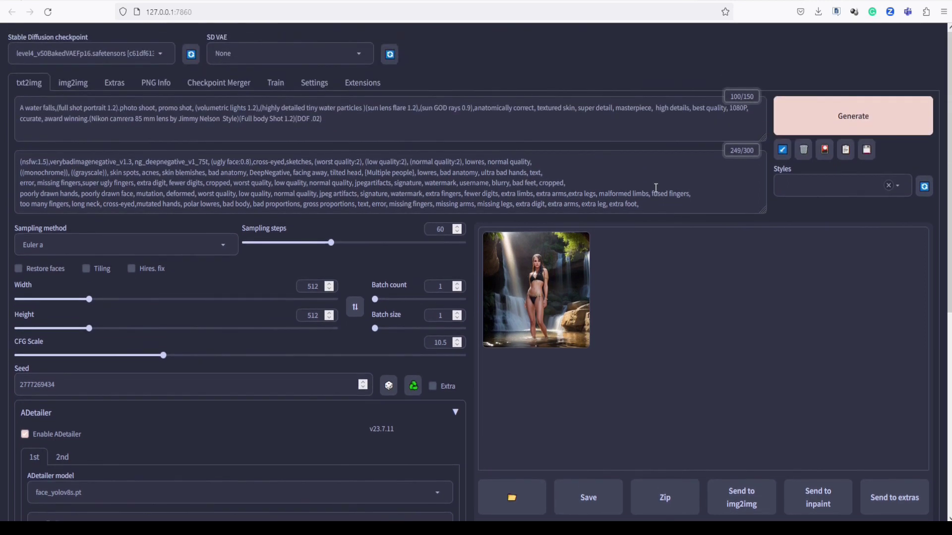
left_click(538, 293)
View the new portrait full-screen and bring up the 2023-08-02 output folder showing 00002-2777269434.png
left_click(707, 313)
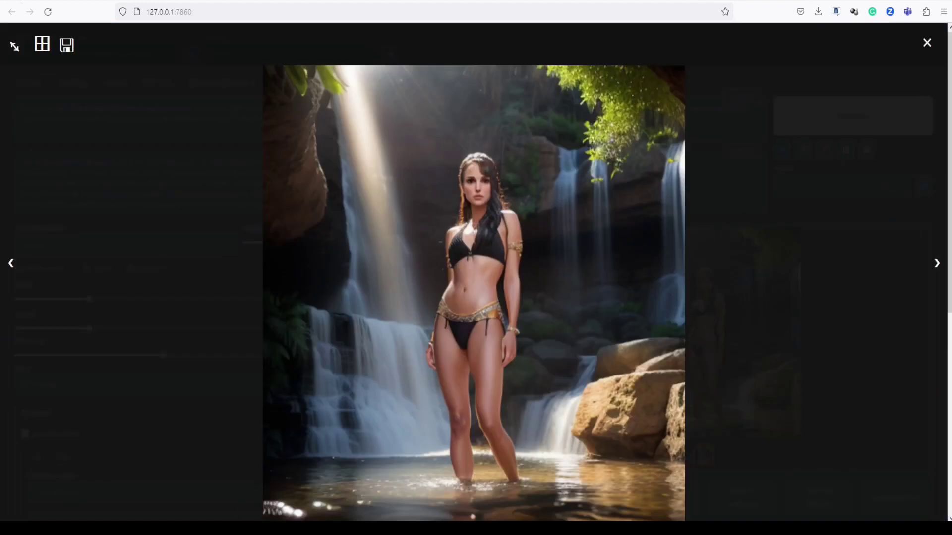
key("alt+Tab")
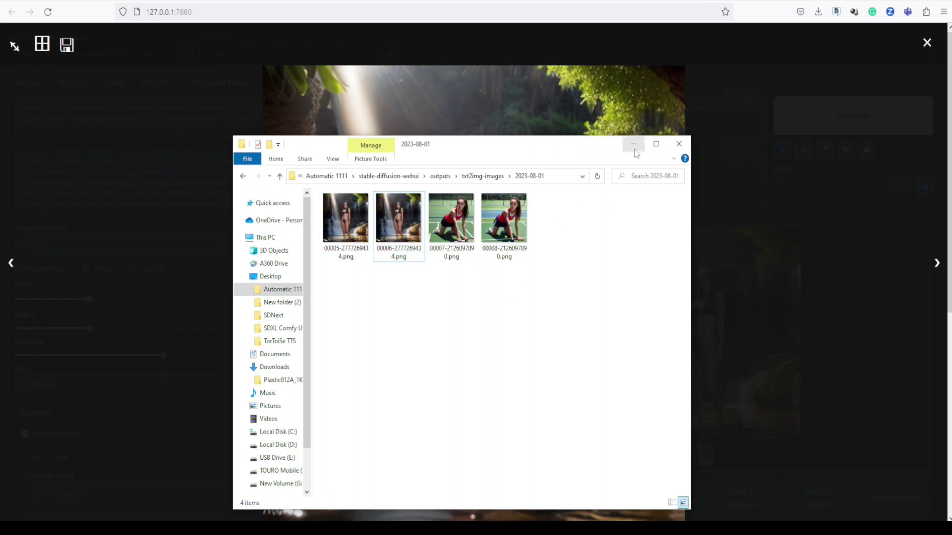
left_click(633, 143)
left_click(926, 46)
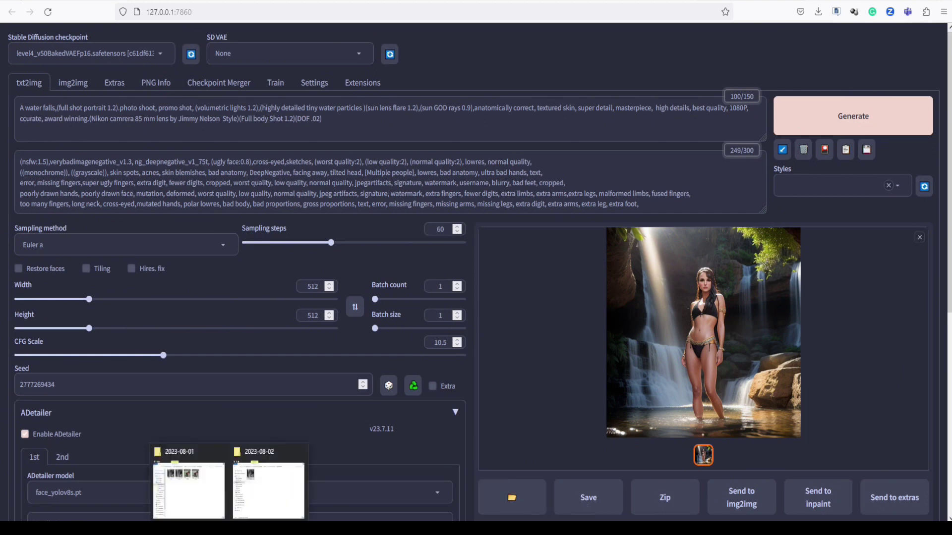
left_click(261, 505)
Open 00002-2777269434.png in Photos and show the new result full-screen for comparison
right_click(390, 76)
mouse_move(448, 271)
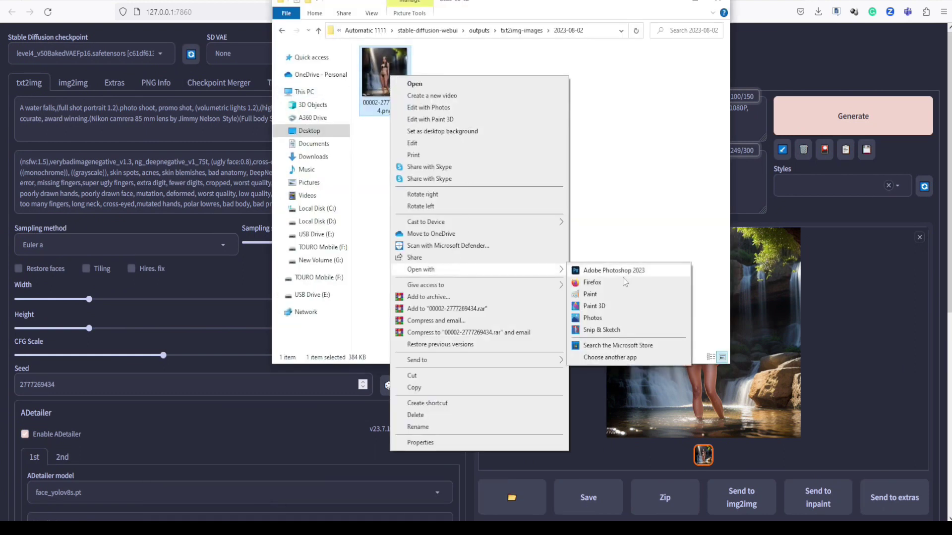
left_click(600, 318)
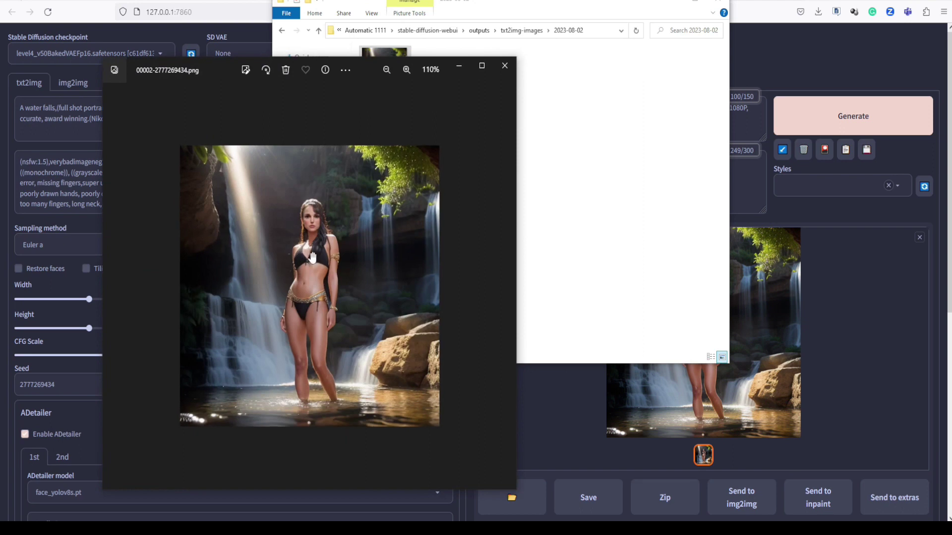
left_click(672, 6)
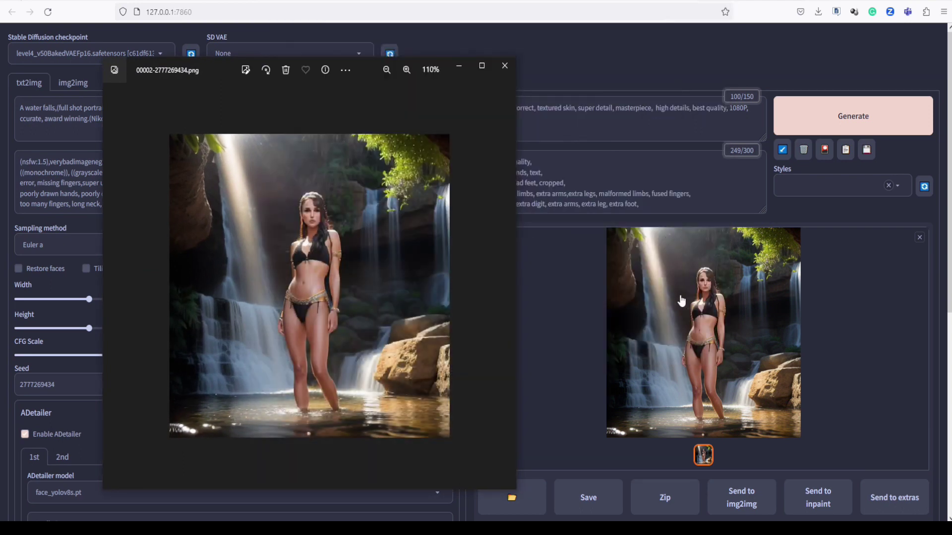
left_click(650, 263)
Zoom the Photos view toward the face beside the new result, then close the full-screen view
key("alt+Tab")
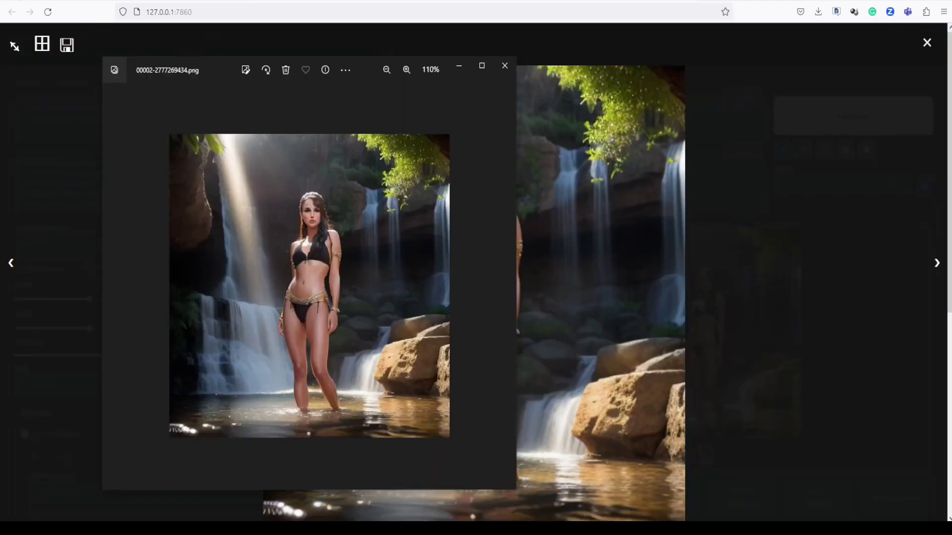
scroll(344, 266, "up", 5)
left_click_drag(344, 266, 316, 293)
left_click_drag(364, 65, 284, 71)
scroll(274, 191, "up", 1)
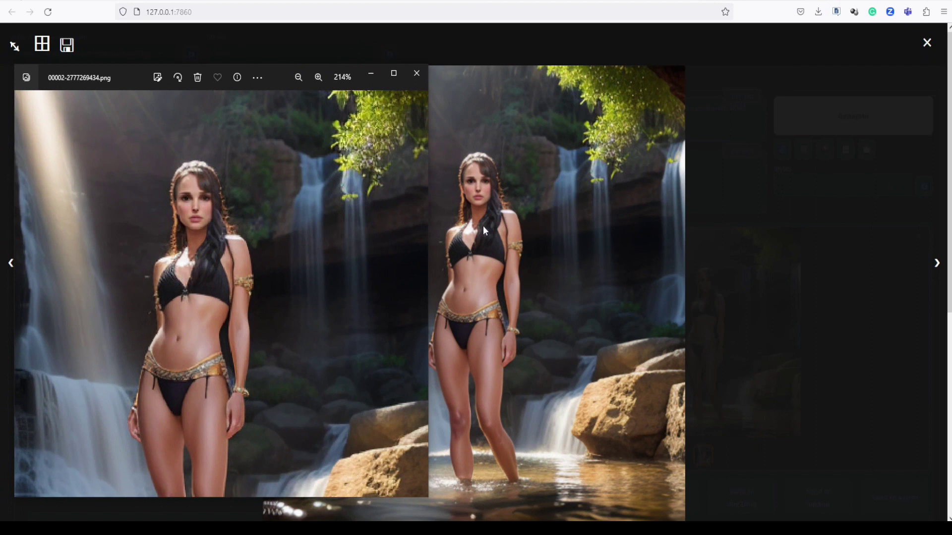
left_click(926, 44)
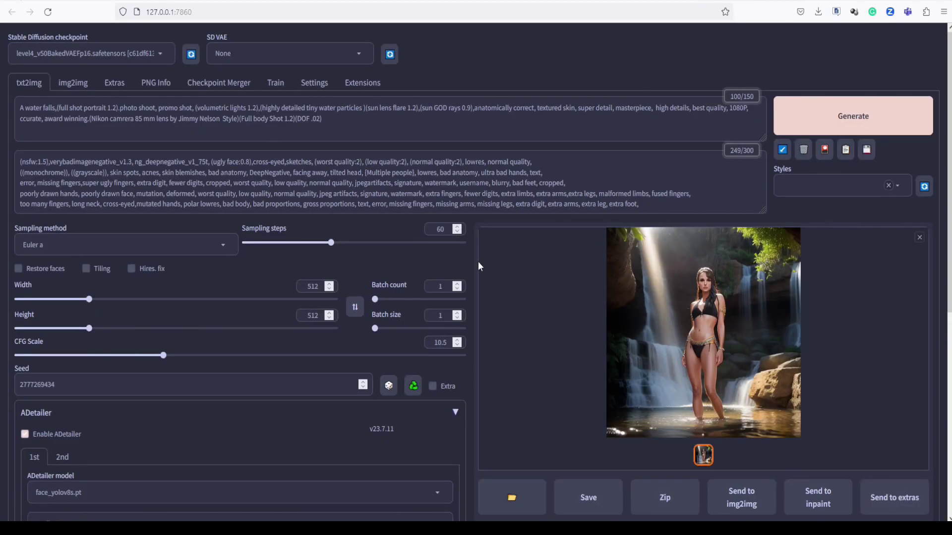
scroll(269, 310, "down", 2)
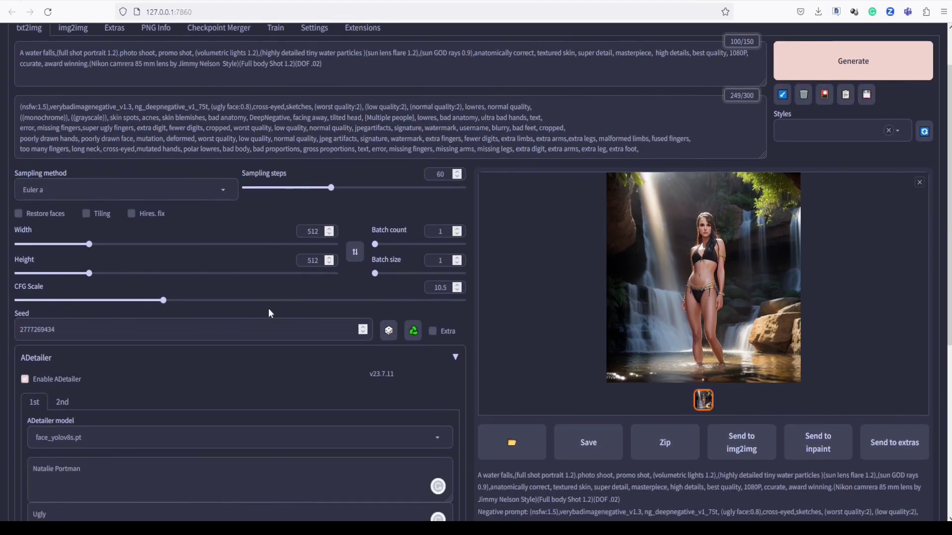
scroll(269, 313, "up", 2)
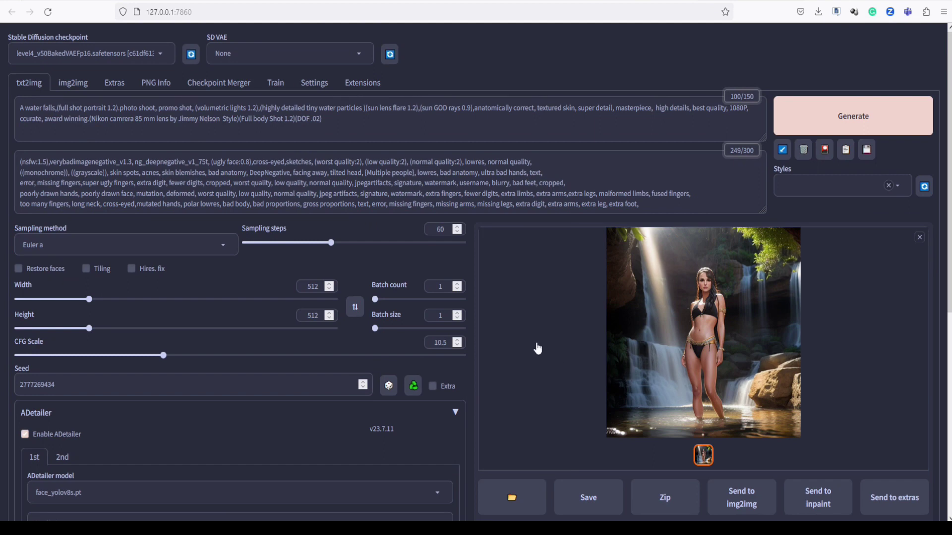
scroll(187, 439, "down", 6)
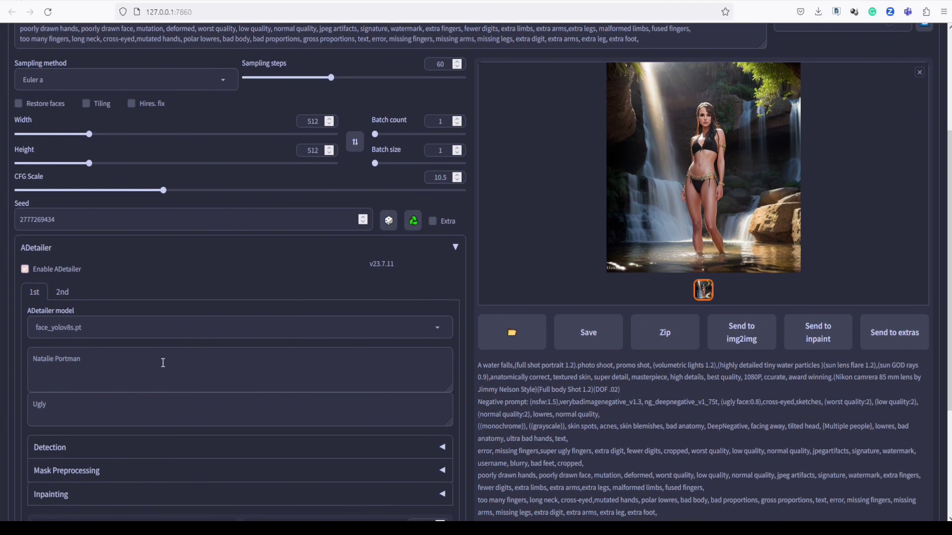
left_click(152, 331)
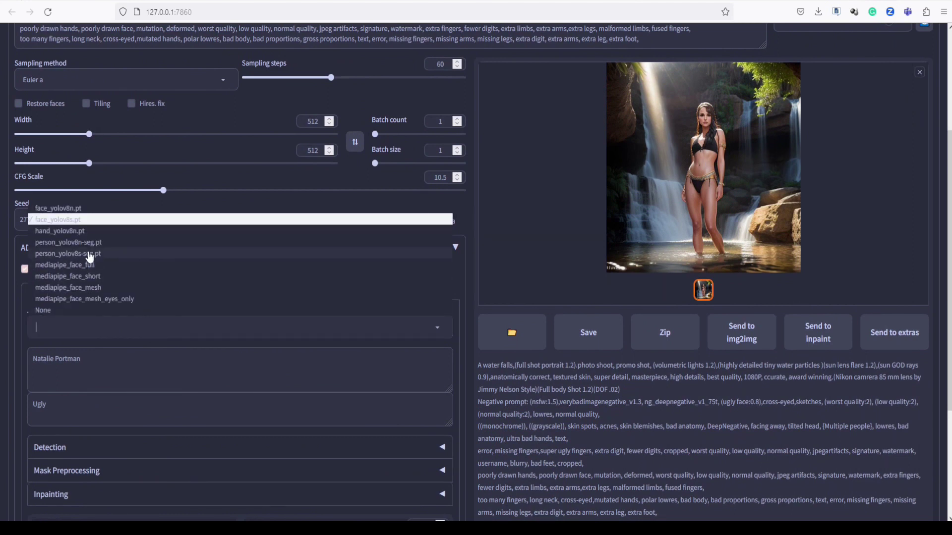
scroll(94, 418, "down", 4)
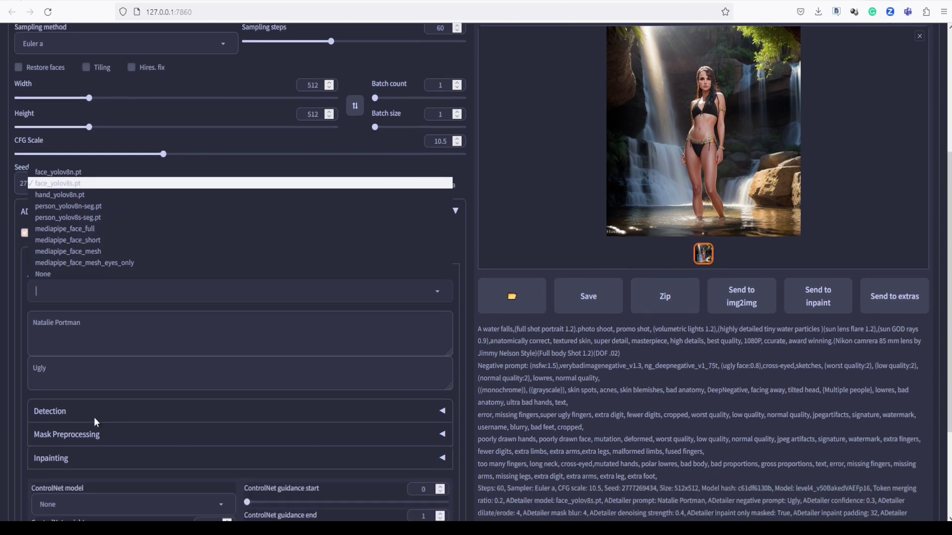
scroll(84, 398, "up", 5)
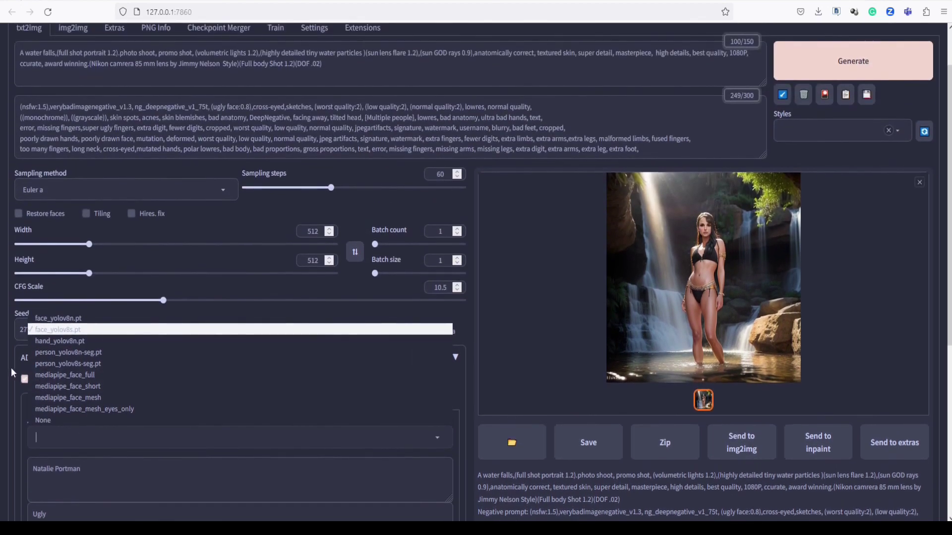
left_click(7, 369)
scroll(530, 205, "up", 1)
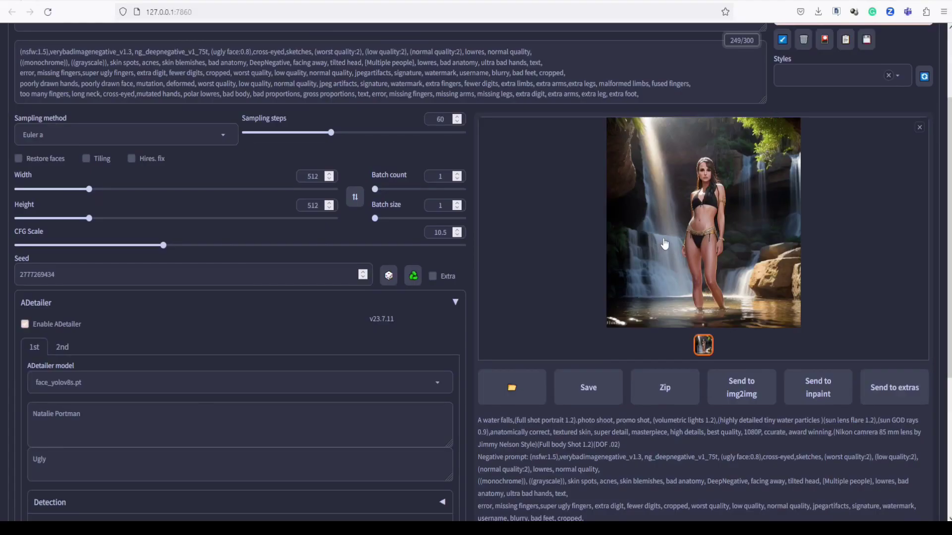
left_click(664, 243)
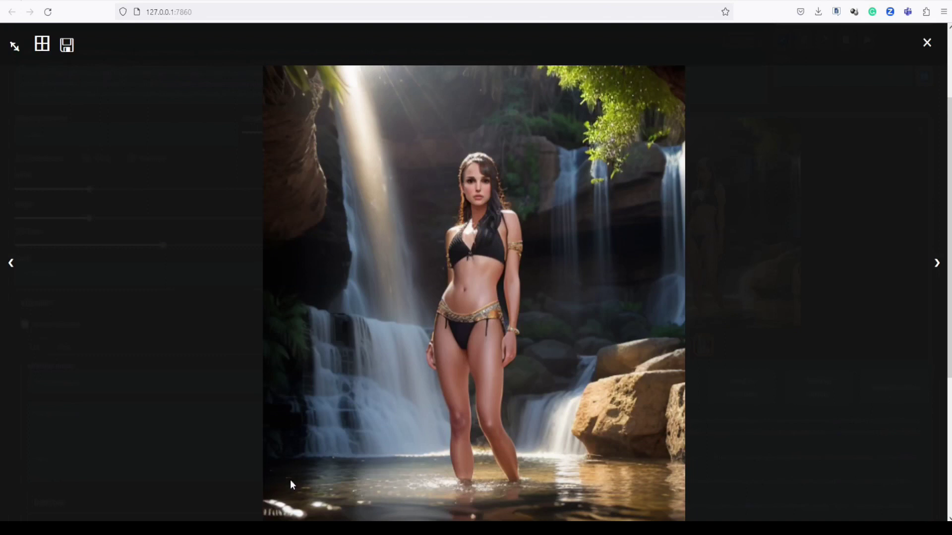
Open 00004-2777269434.png from the 2023-08-02 output folder in Photos
key("alt+Tab")
left_click(434, 194)
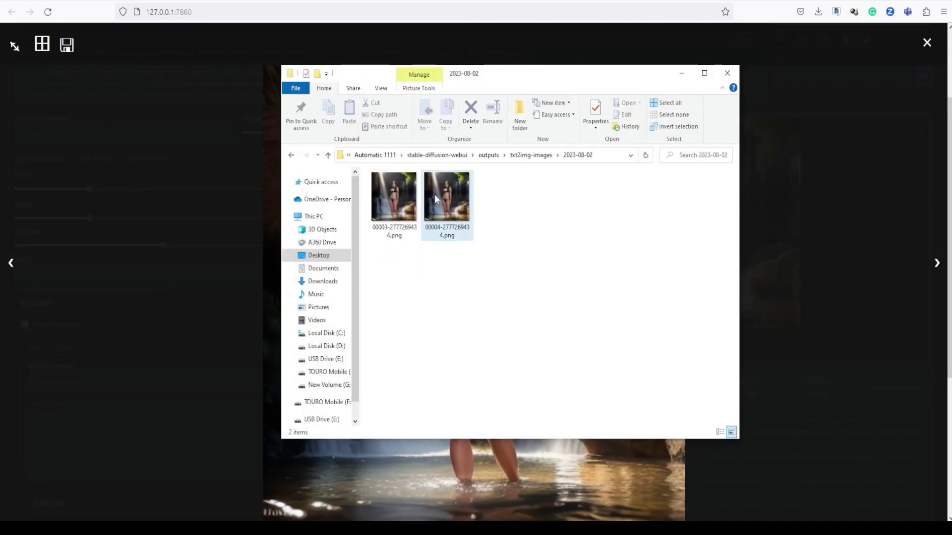
right_click(434, 194)
mouse_move(546, 341)
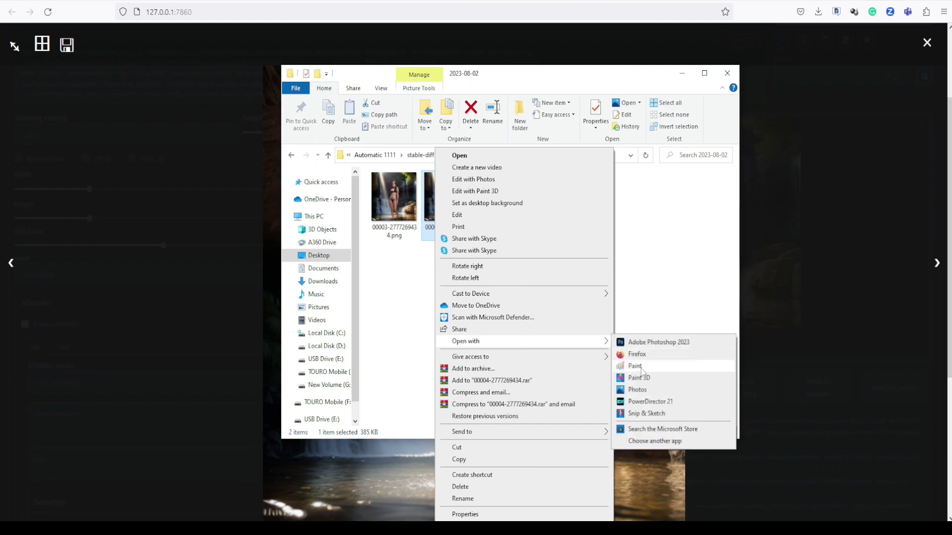
left_click(629, 390)
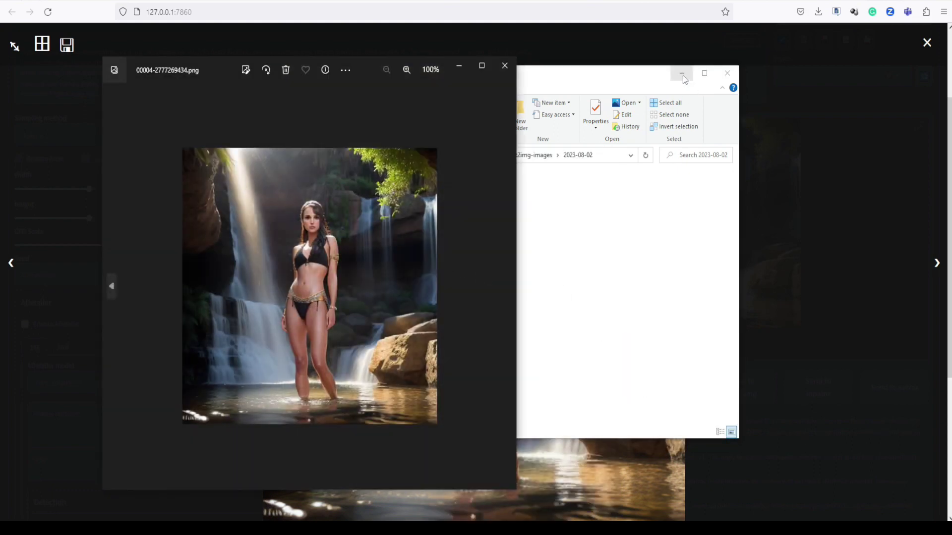
left_click(683, 74)
Place Photos over the full-screen result and zoom to about 259% centred on the face
scroll(375, 198, "up", 1)
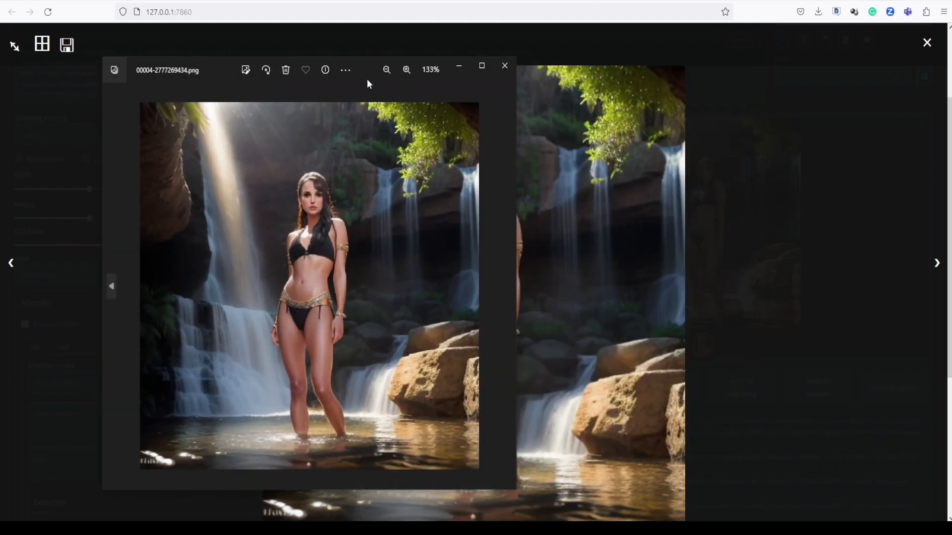
left_click_drag(228, 70, 393, 92)
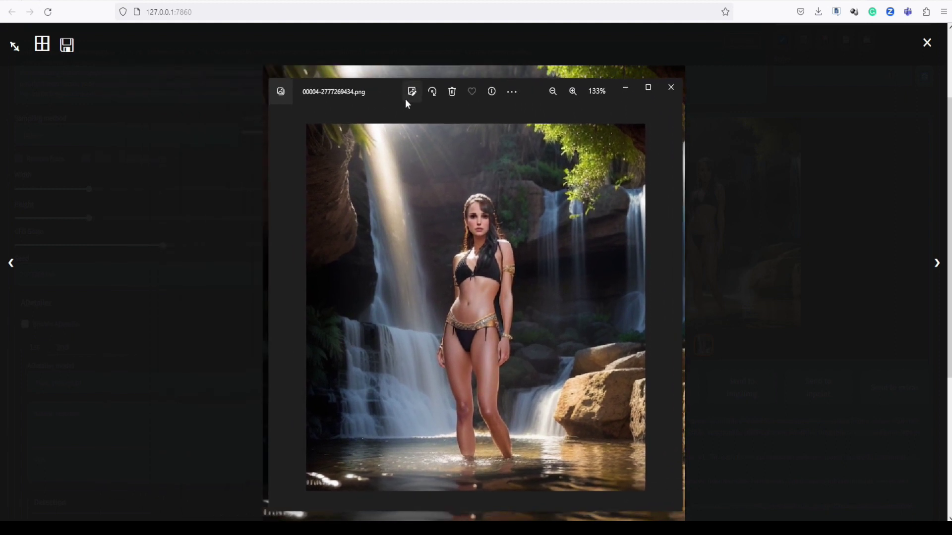
scroll(461, 287, "up", 3)
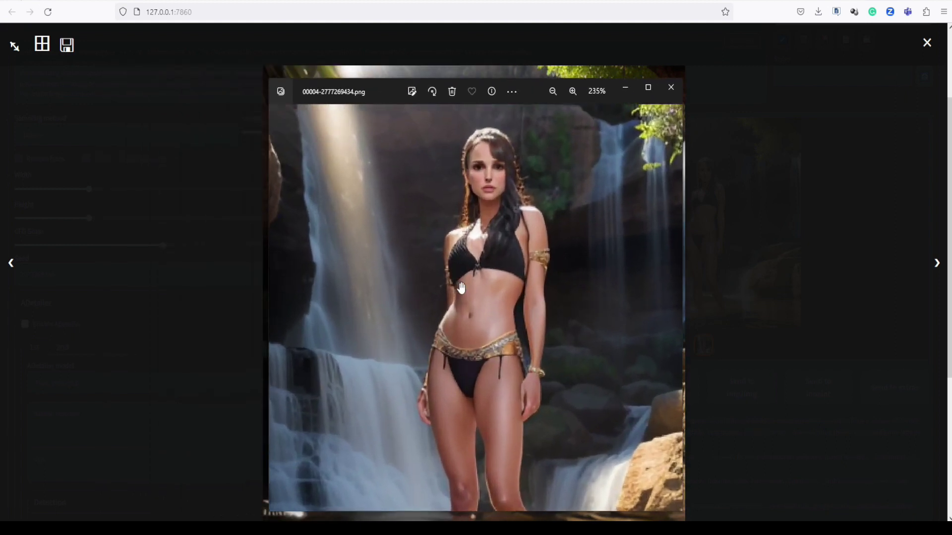
scroll(461, 287, "up", 1)
left_click_drag(461, 287, 474, 323)
scroll(474, 323, "up", 1)
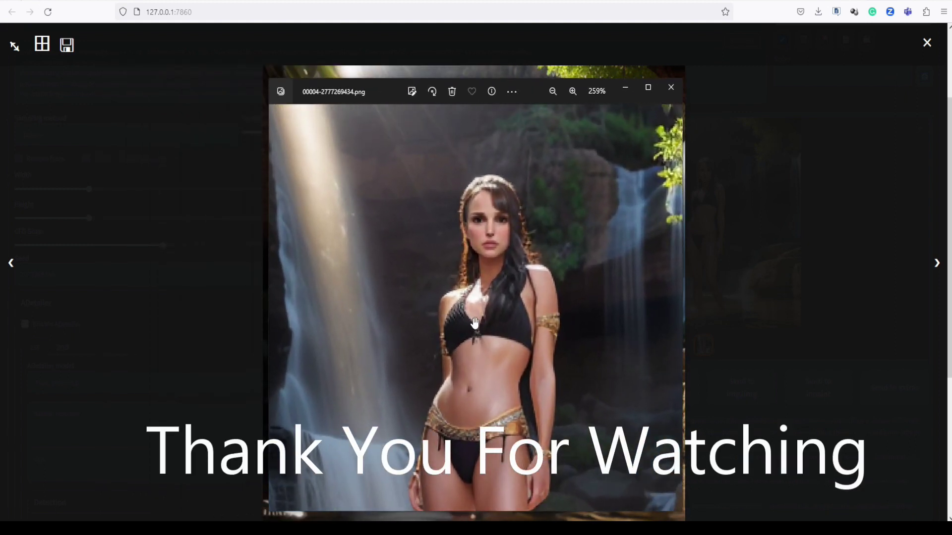